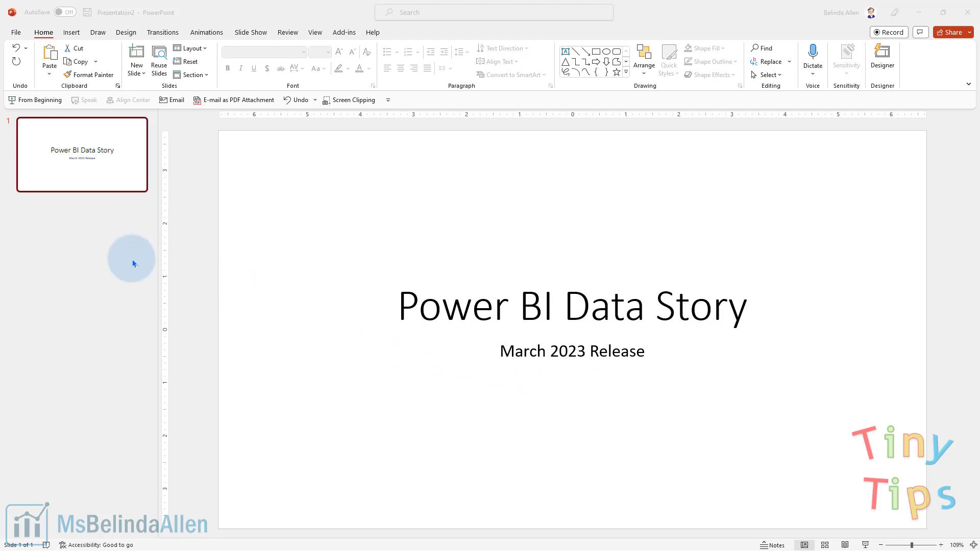
Step: Add slide 2 after the title slide, give it the Blank layout, and dismiss Designer
right_click(52, 235)
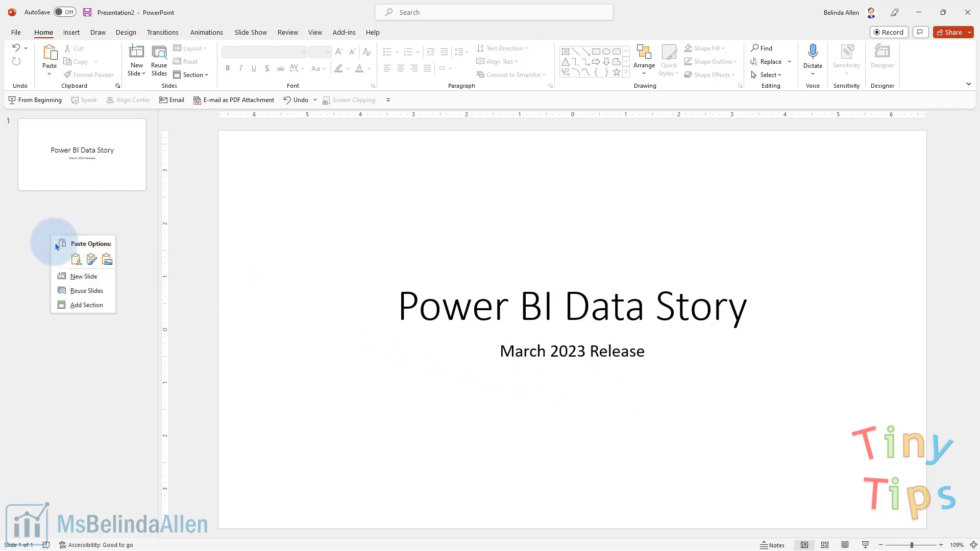
click(77, 282)
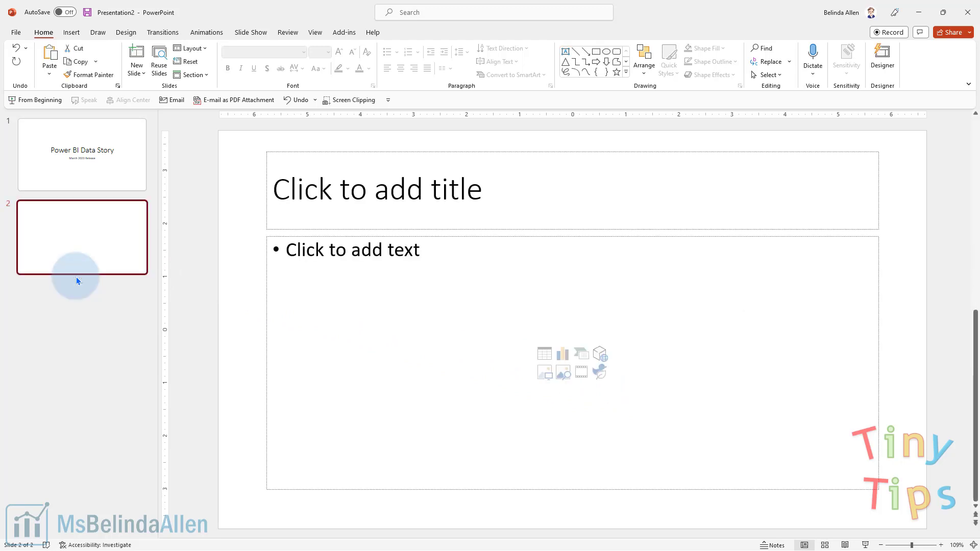
right_click(72, 244)
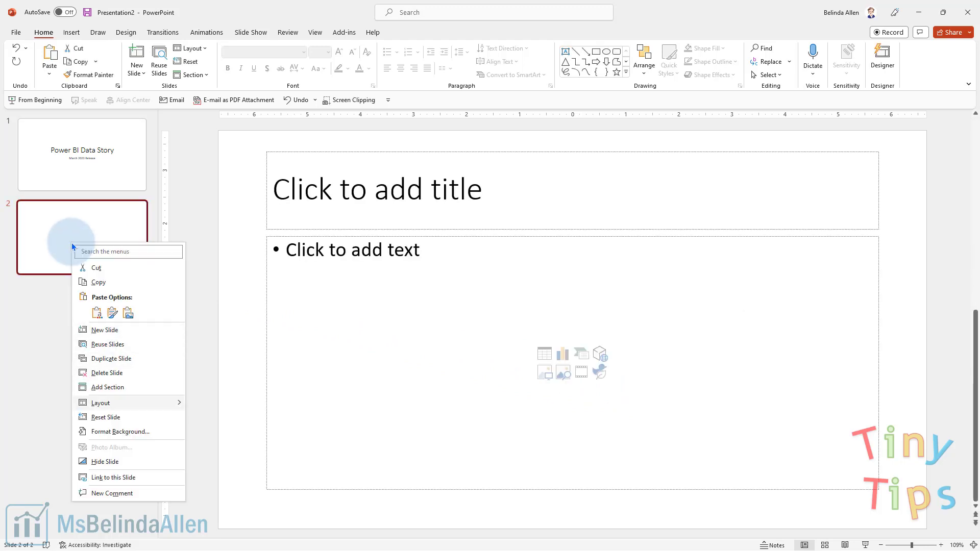
mouse_move(113, 405)
click(224, 513)
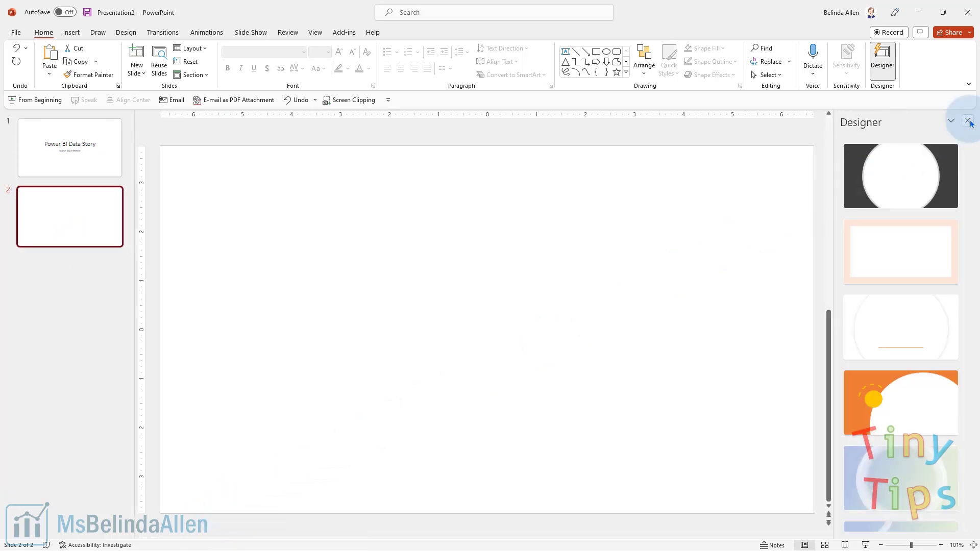
click(969, 121)
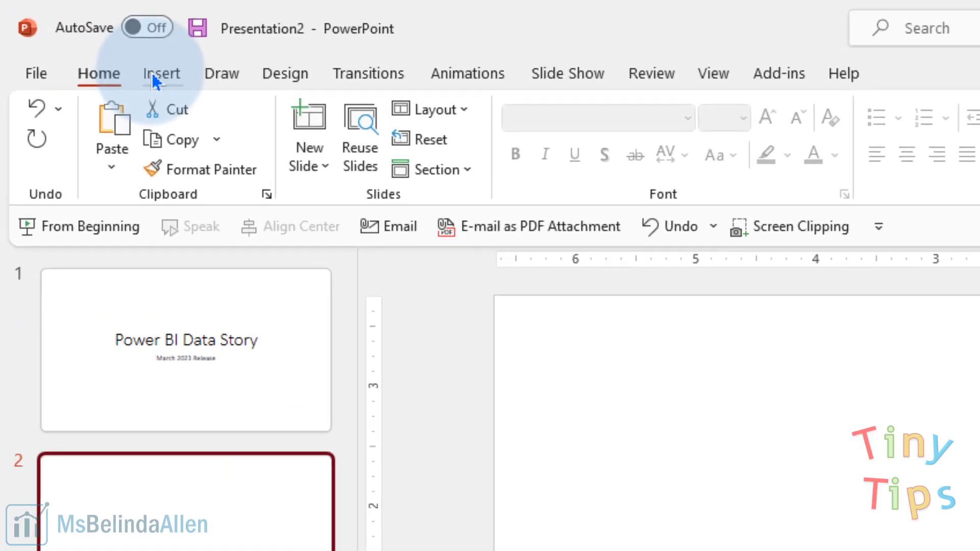
Step: Search the Office add-in store for 'power bi'
click(70, 36)
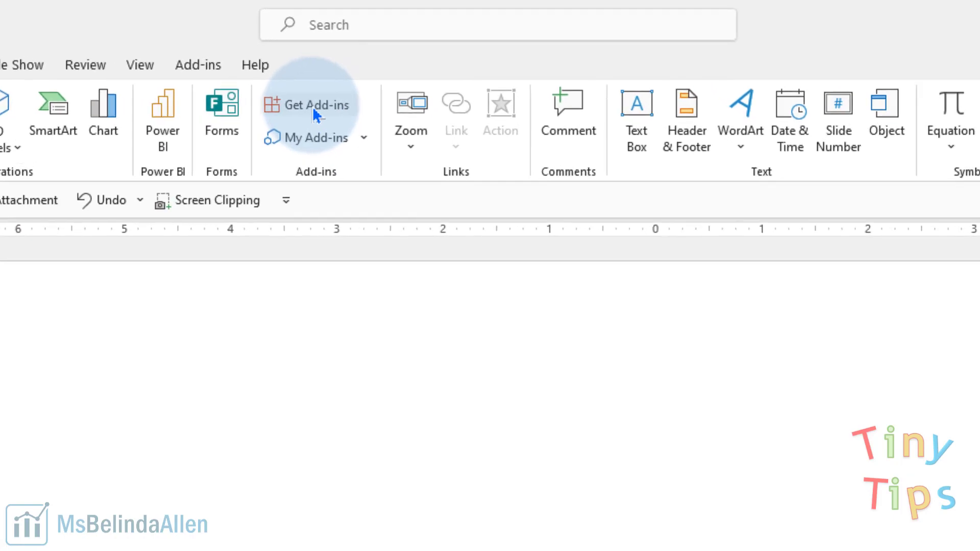
click(312, 106)
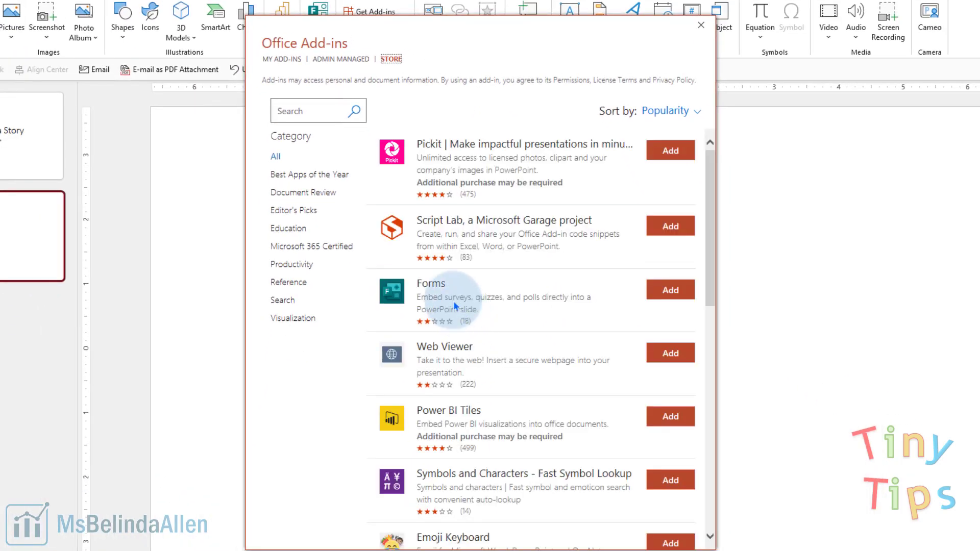
click(285, 111)
text(power bi)
key(Return)
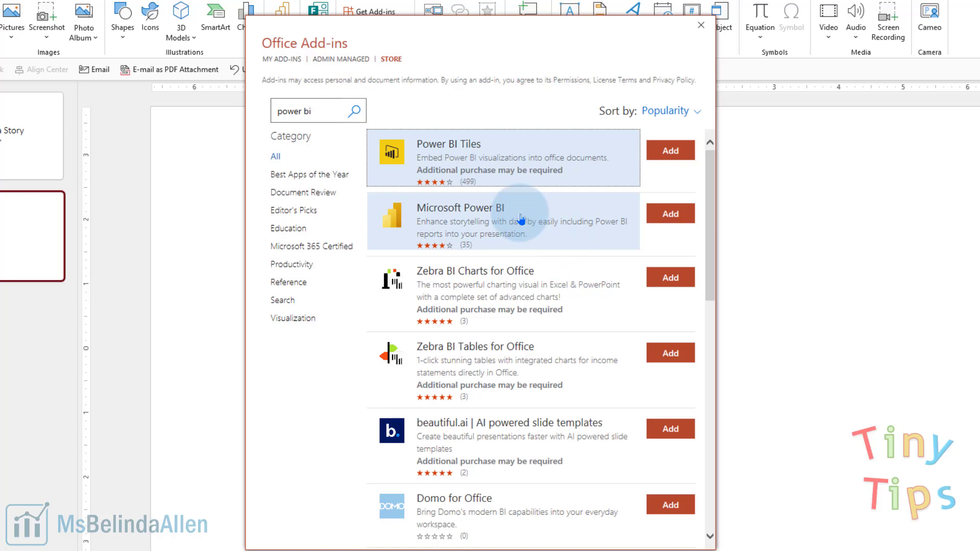
Step: Add the Microsoft Power BI add-in and close the store
click(520, 219)
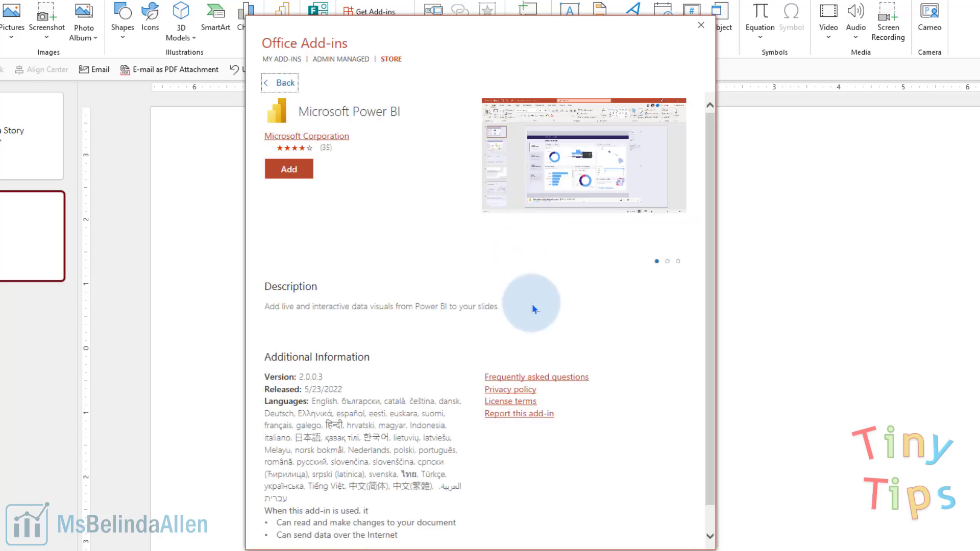
click(289, 170)
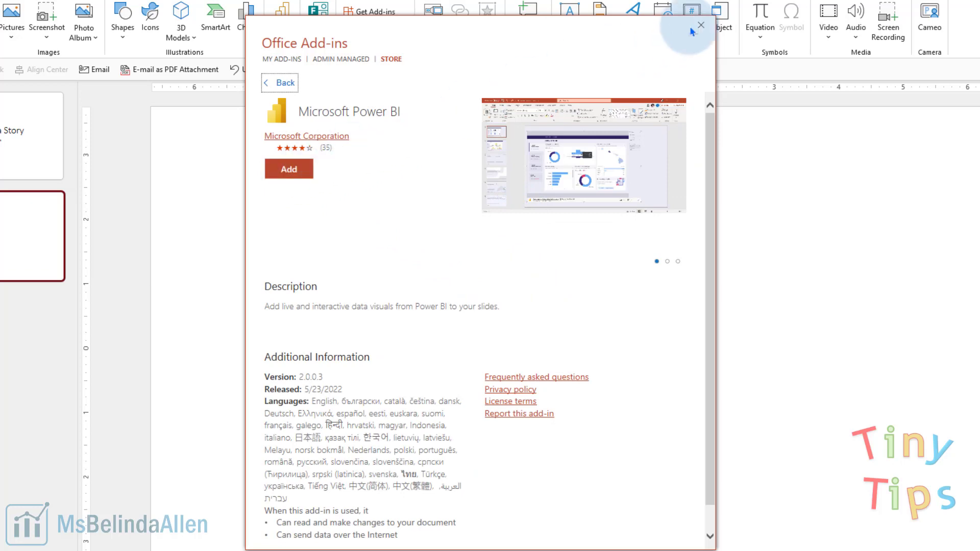
click(701, 24)
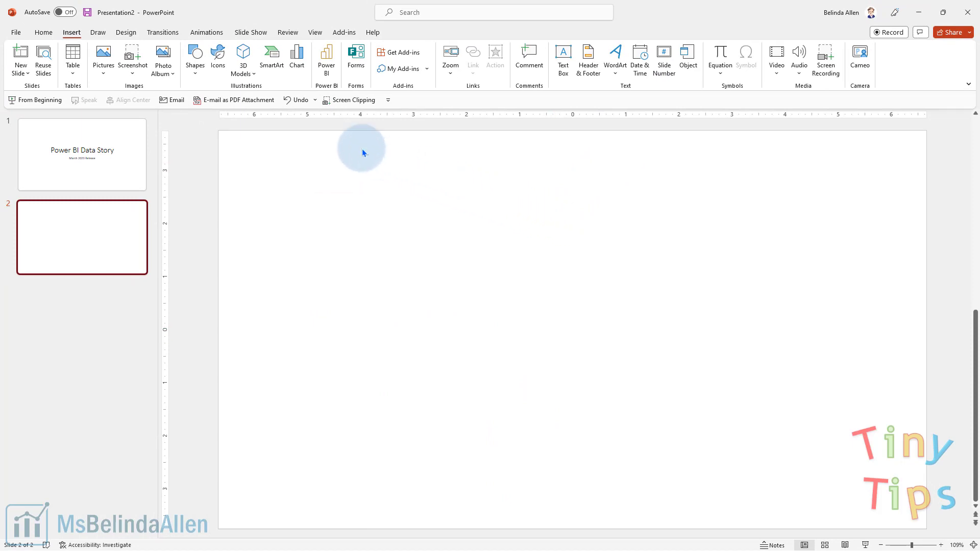
Step: Insert the Microsoft Power BI add-in from My Add-ins onto slide 2
click(405, 72)
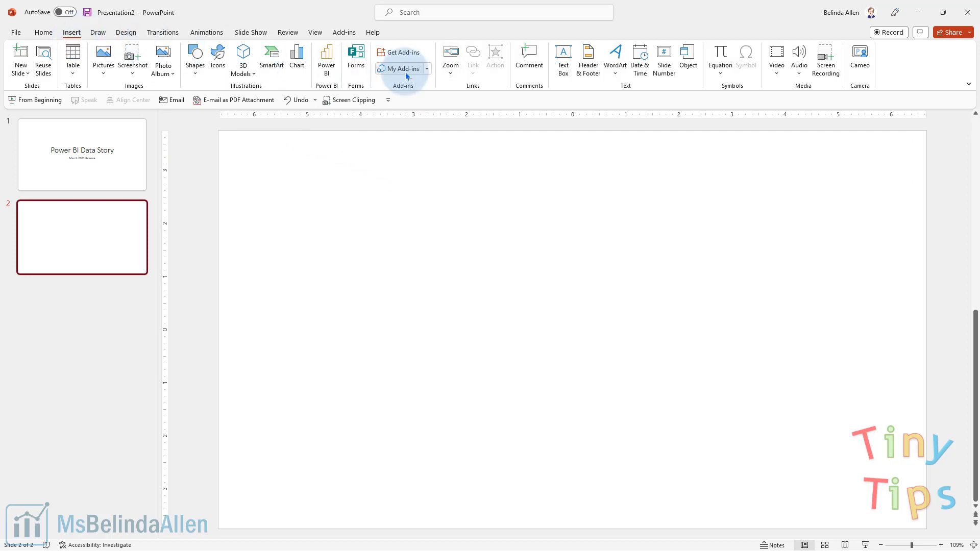
click(347, 116)
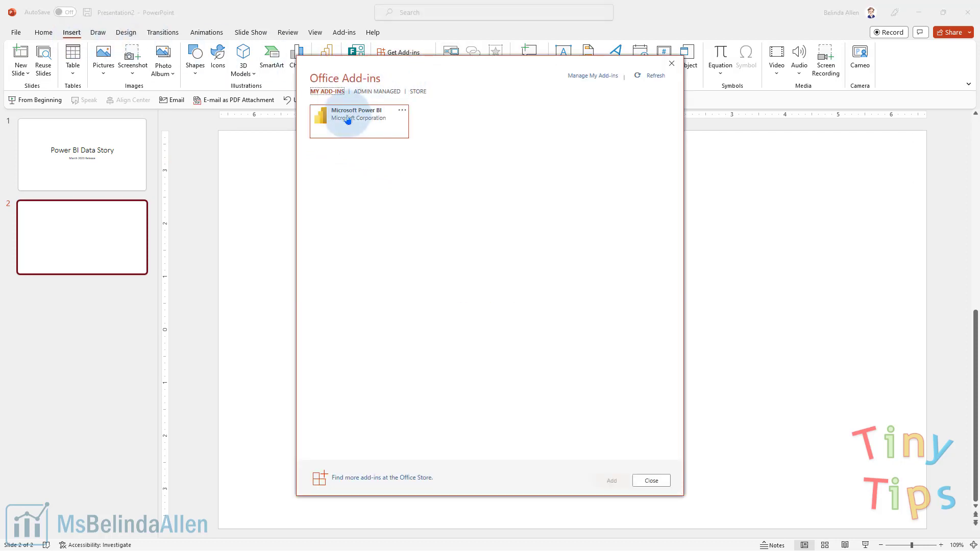
click(610, 480)
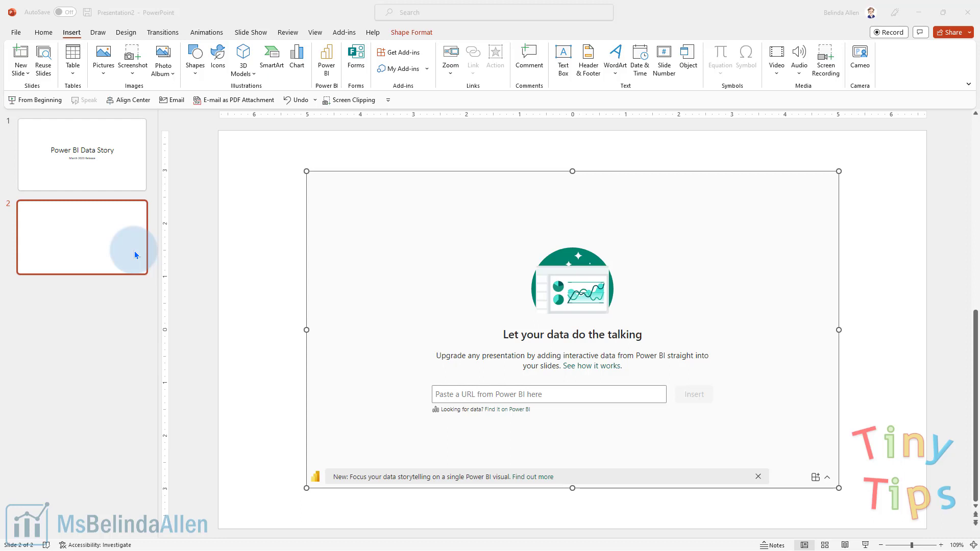
click(93, 247)
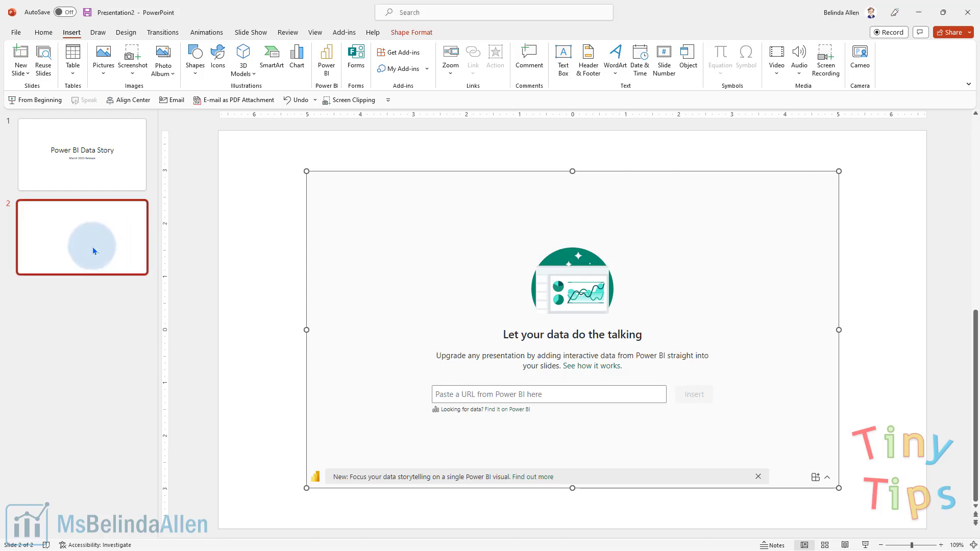
Step: Duplicate slide 2 to create slide 3, then return to slide 2
right_click(72, 266)
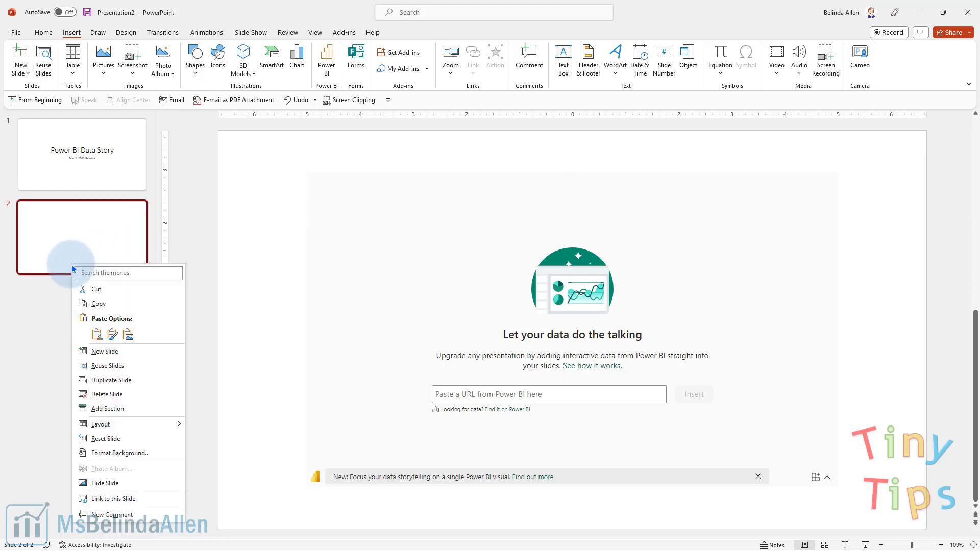
click(117, 381)
click(111, 258)
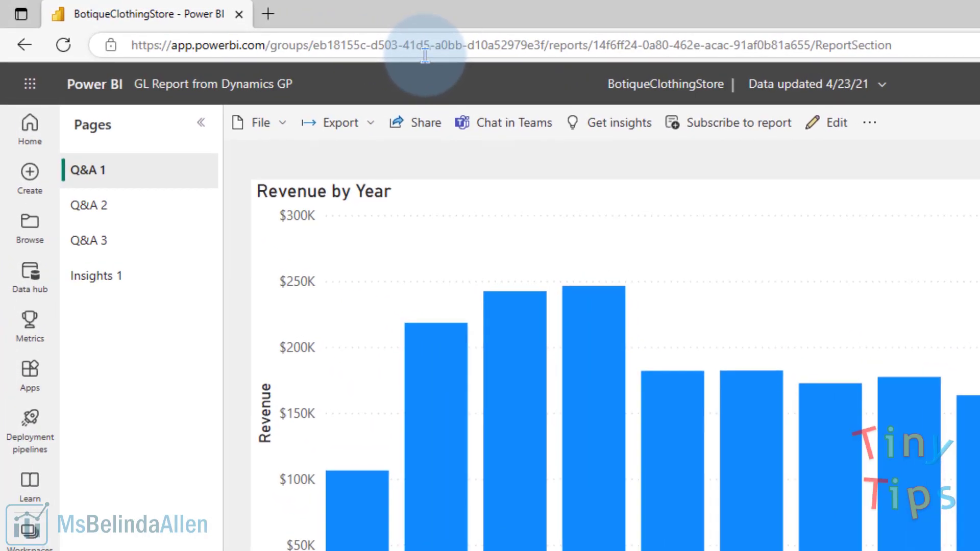
Step: Copy the share link for 'GL Report from Dynamics GP' and close the sharing dialog
click(419, 129)
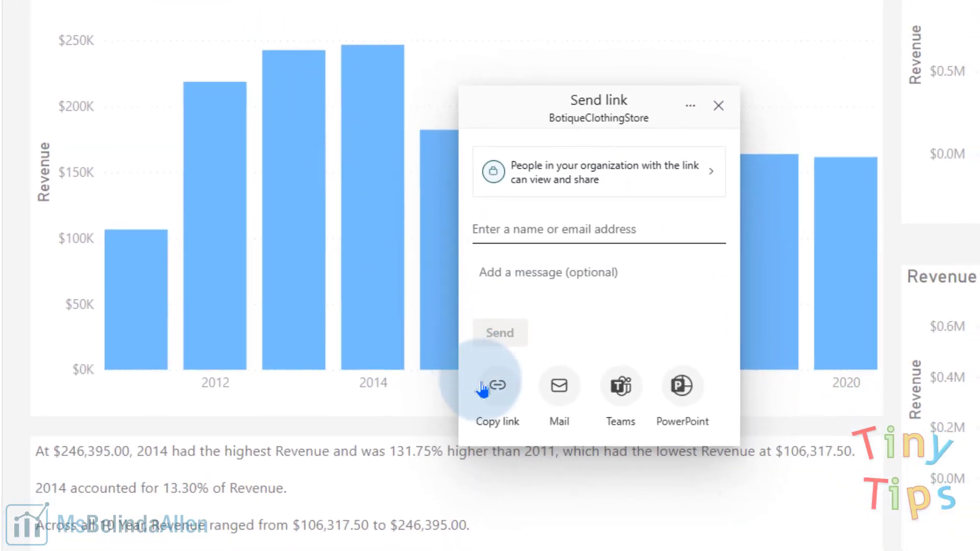
click(482, 390)
click(684, 280)
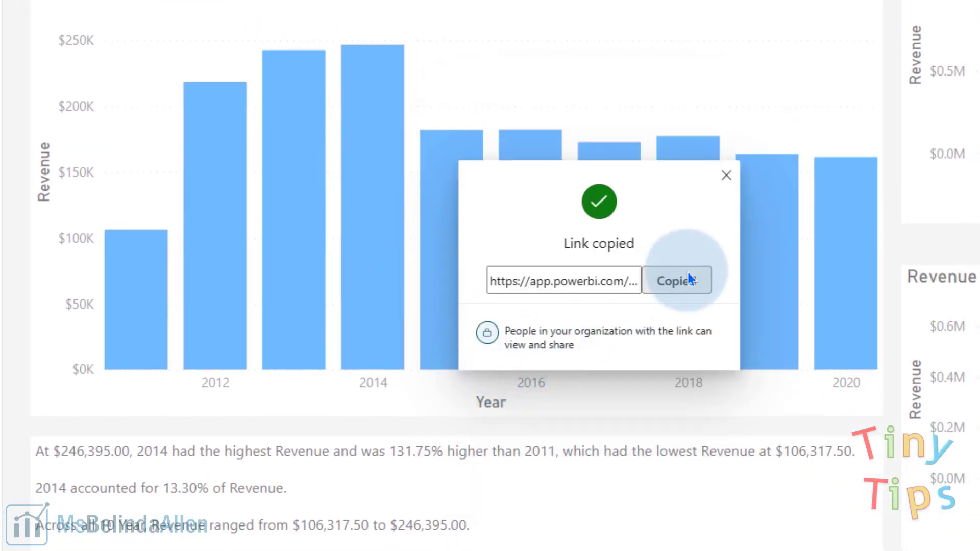
click(727, 176)
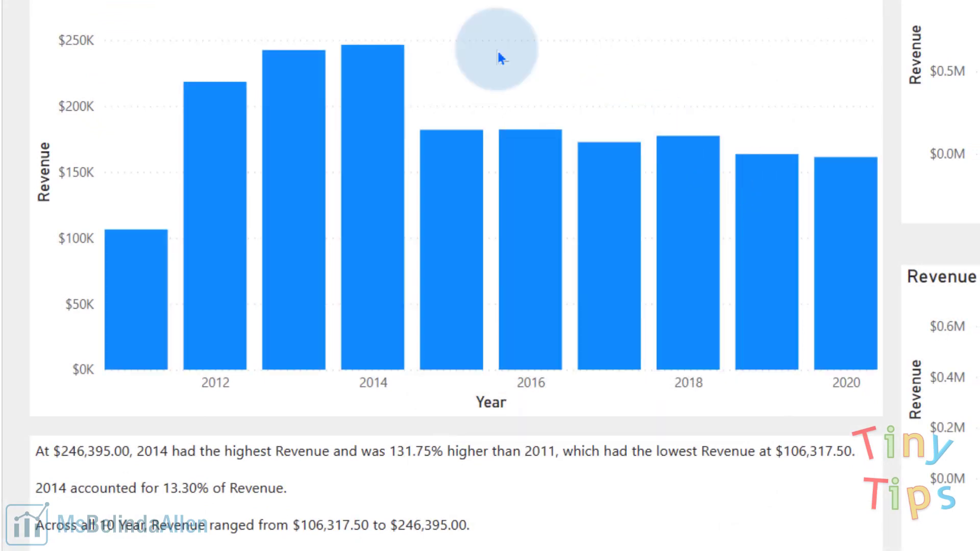
click(408, 118)
click(686, 400)
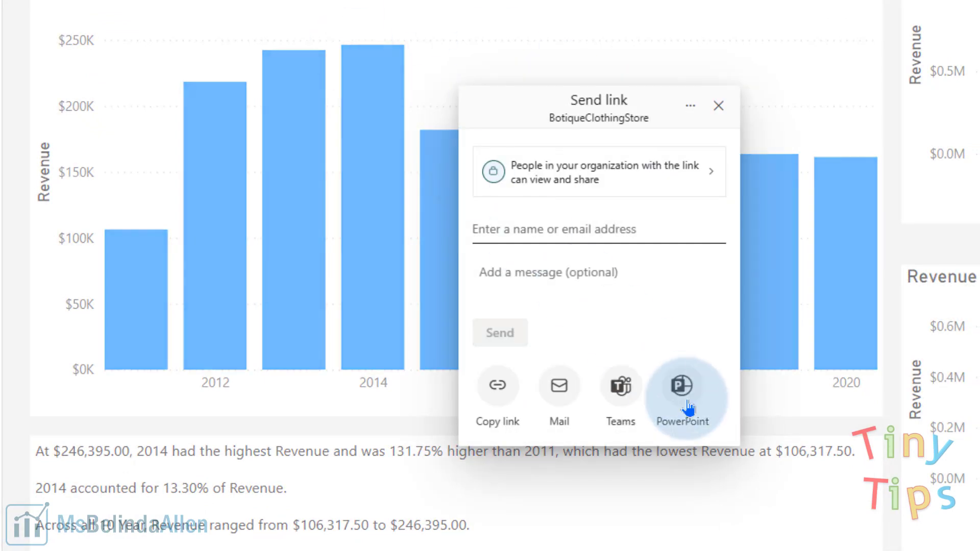
click(694, 459)
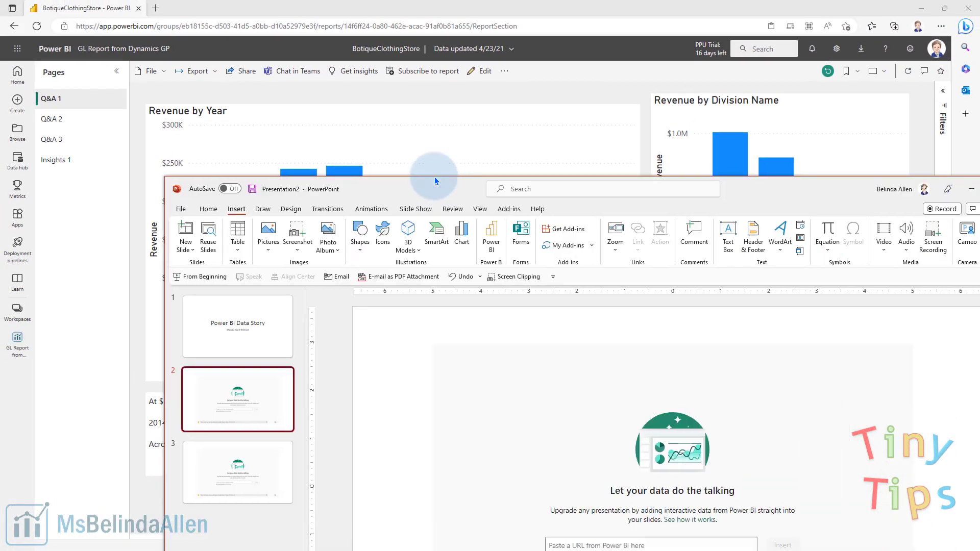
Step: Paste the report link into slide 2's add-in, insert it, and enlarge the frame across the slide
drag(437, 179, 318, 31)
click(442, 388)
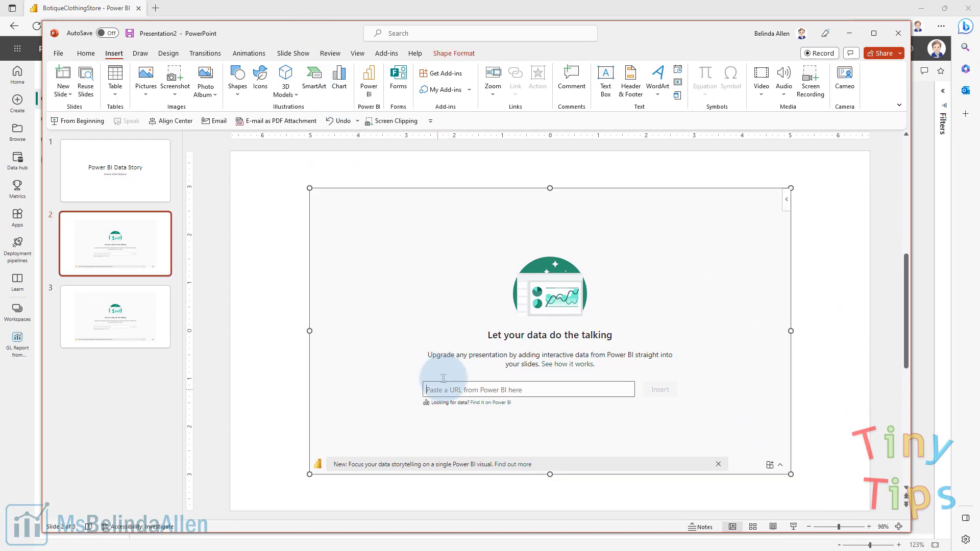
key(ctrl+v)
click(664, 390)
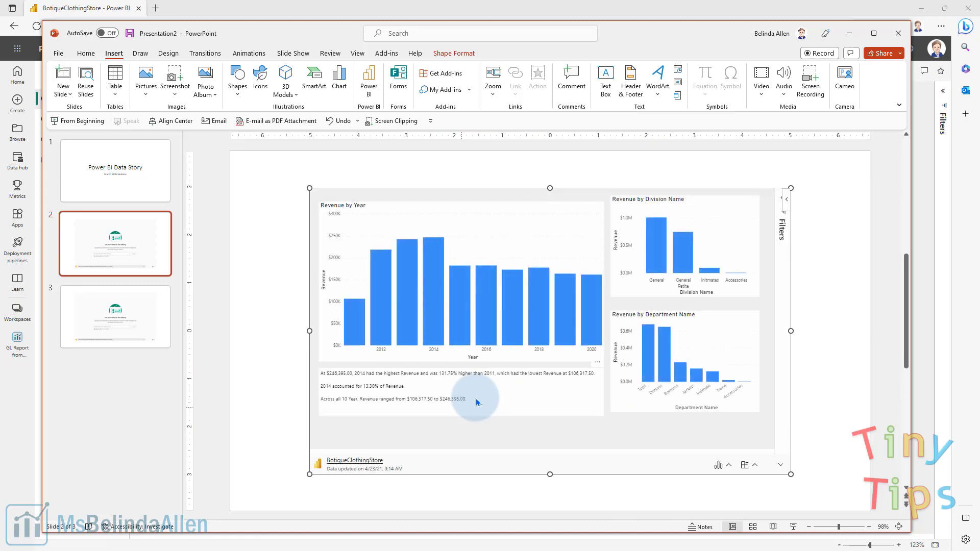
drag(309, 189, 236, 156)
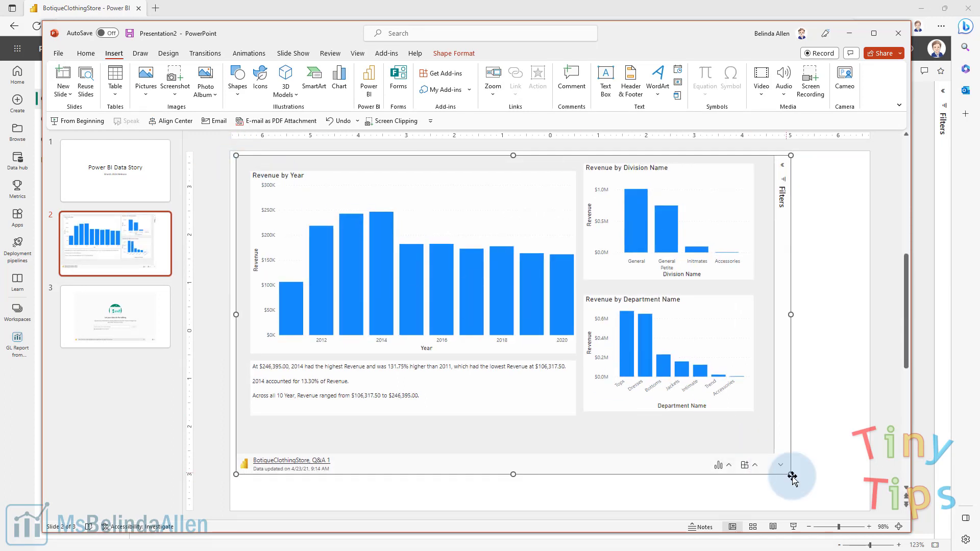
drag(791, 474, 864, 506)
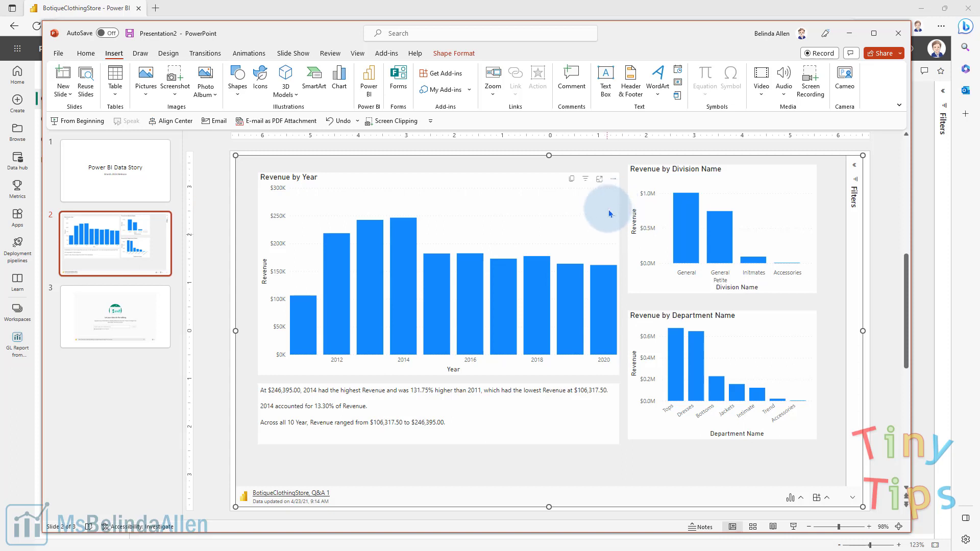
Step: Cross-highlight the report by the 2017 and Dresses bars, clear each, and expand Filters
click(499, 283)
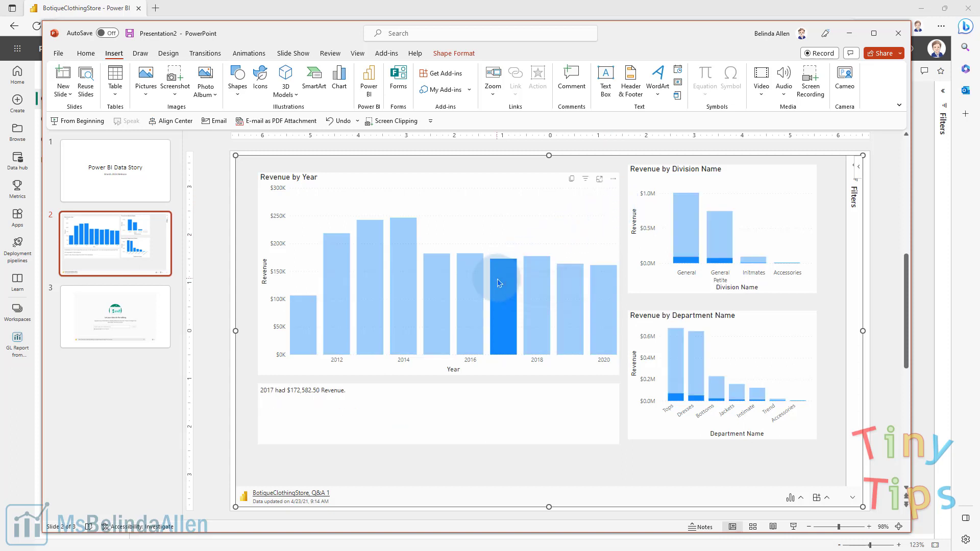
click(510, 313)
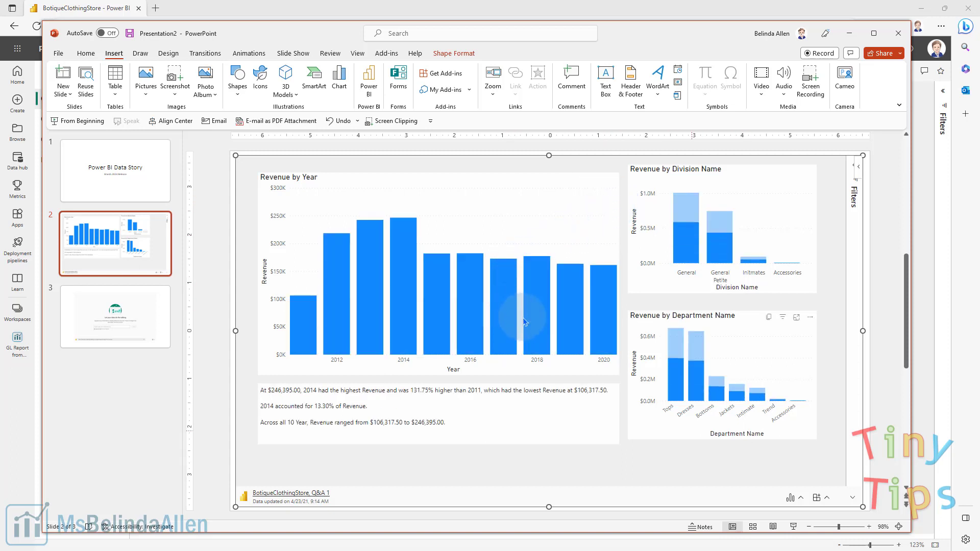
click(696, 391)
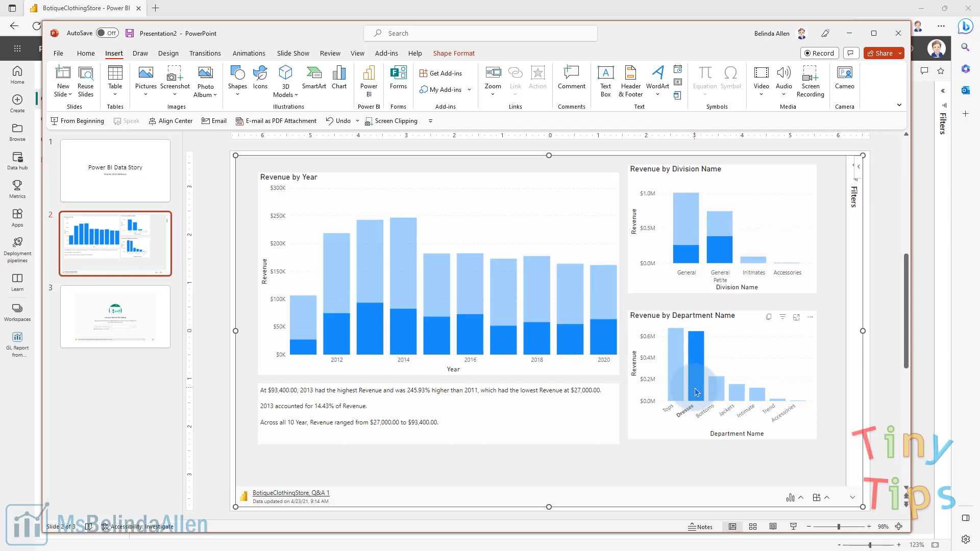
click(696, 392)
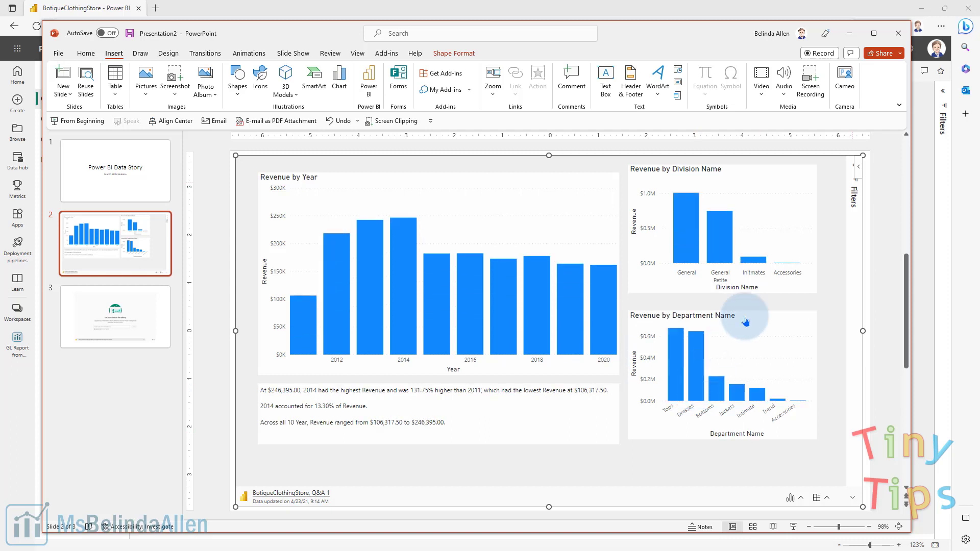
click(854, 168)
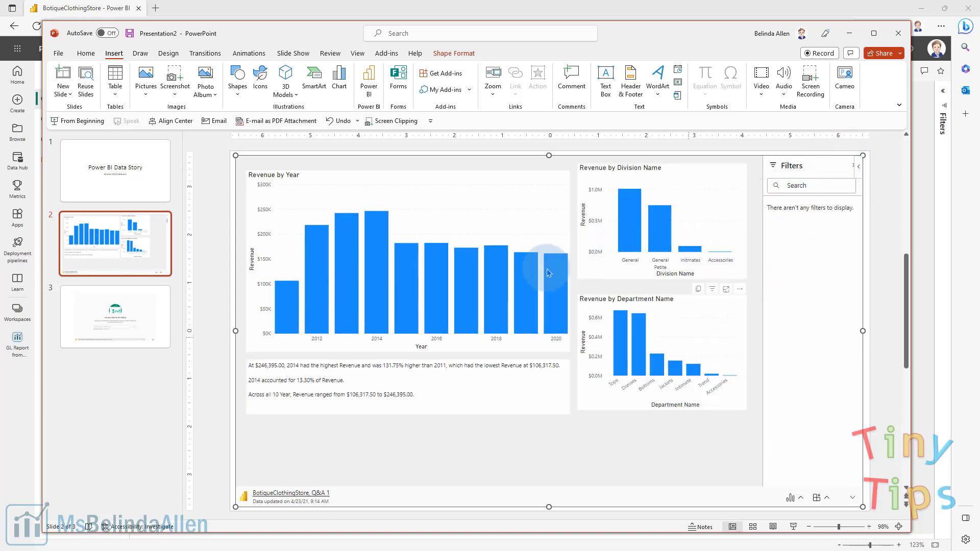
Step: Cross-highlight by the 2019 bar and then the Dresses bar, clearing each selection
click(530, 279)
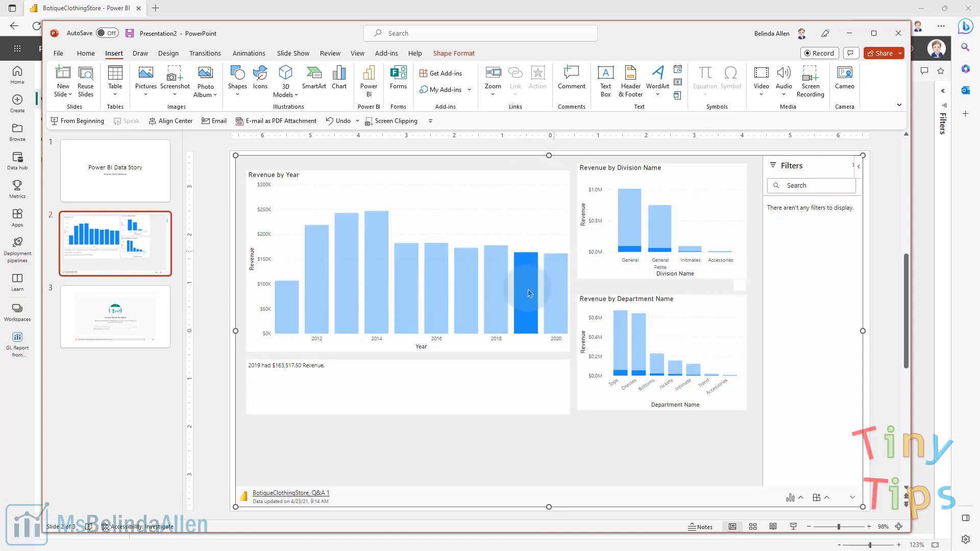
click(529, 300)
click(637, 365)
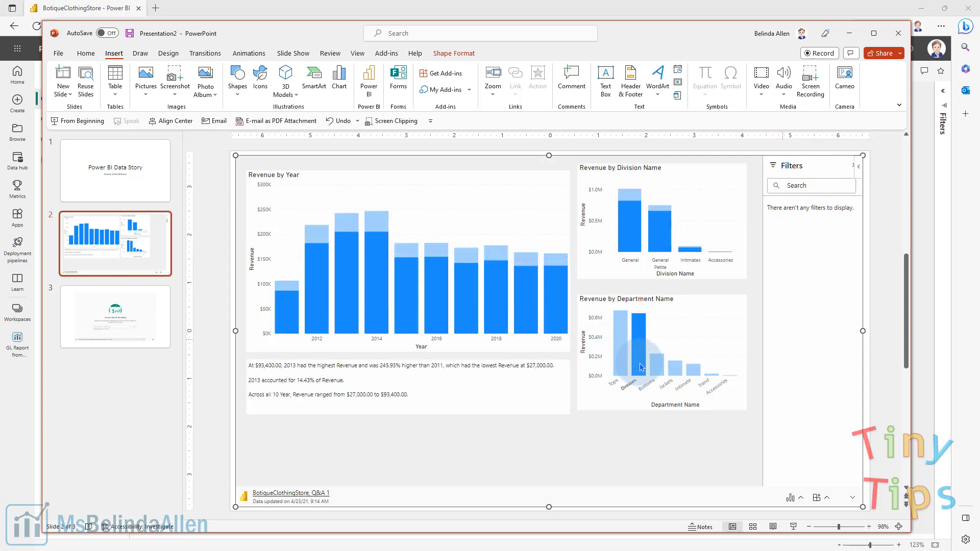
click(637, 364)
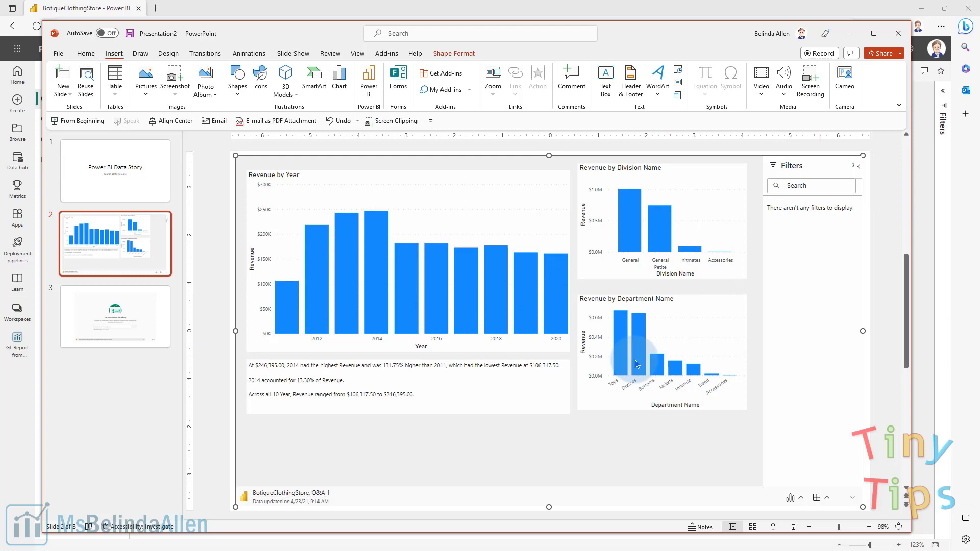
Step: Collapse the report's Filters pane and look through the add-in's menu
click(851, 169)
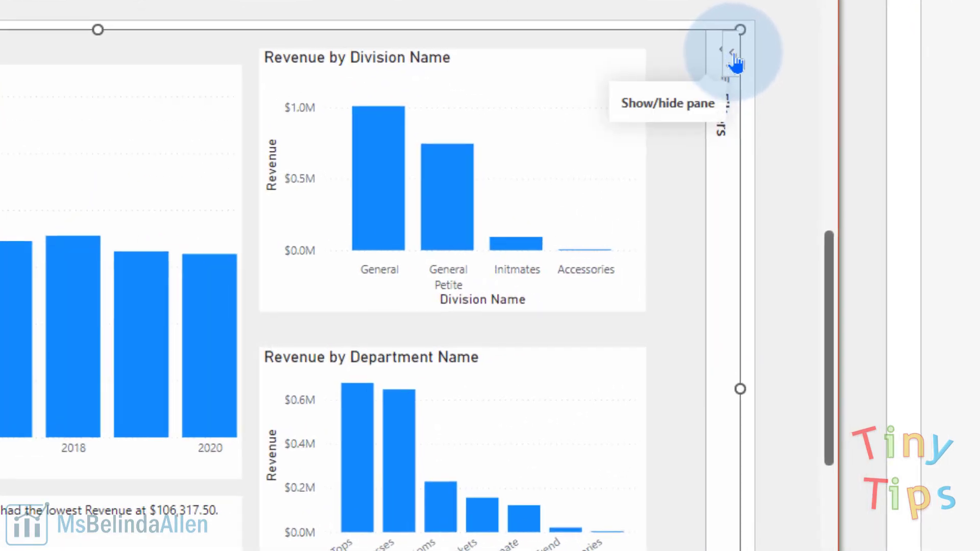
click(860, 168)
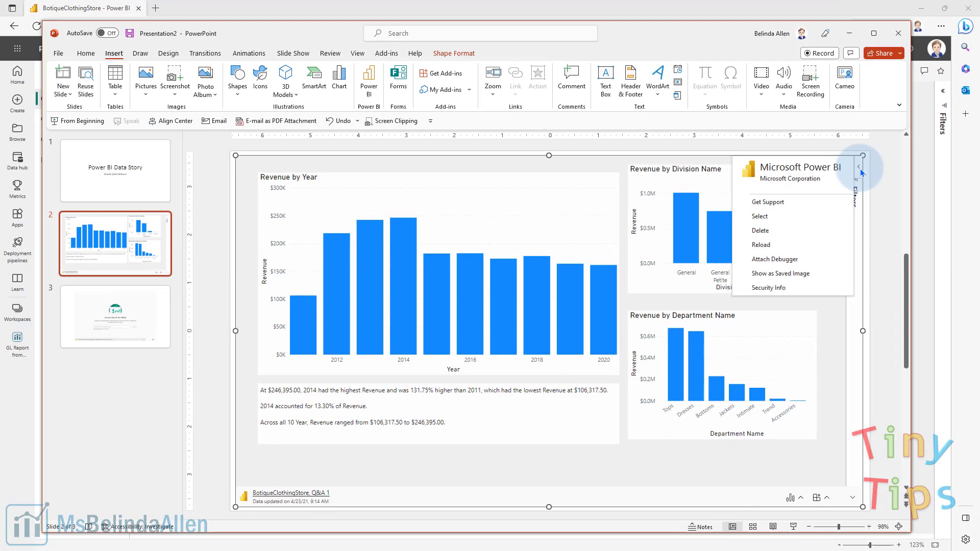
click(860, 168)
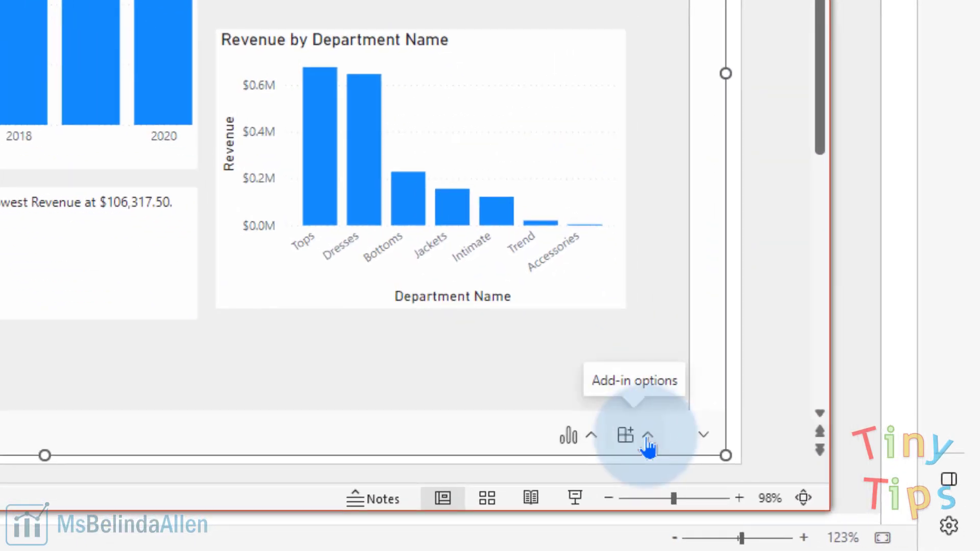
Step: Open and close the add-in's Add-in options and Data options lists
click(812, 493)
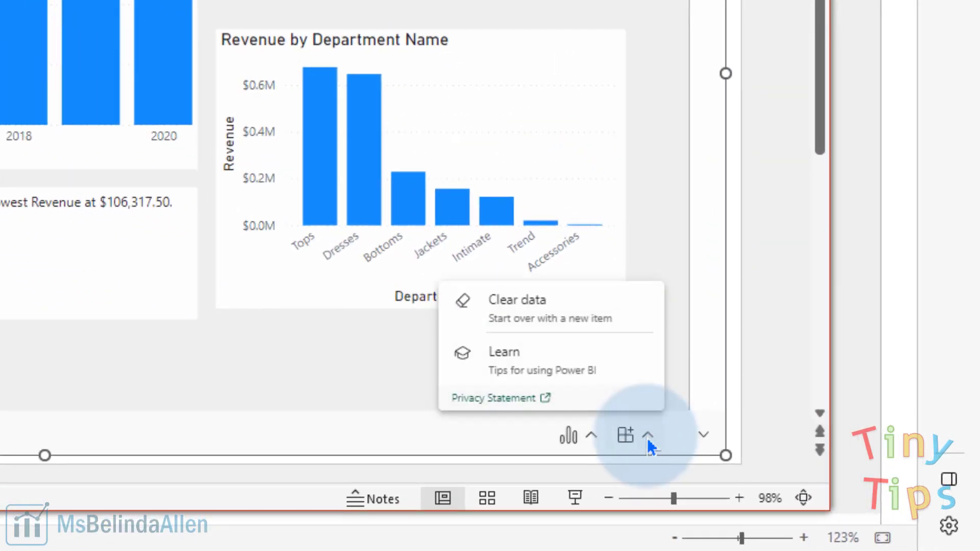
click(339, 353)
click(586, 437)
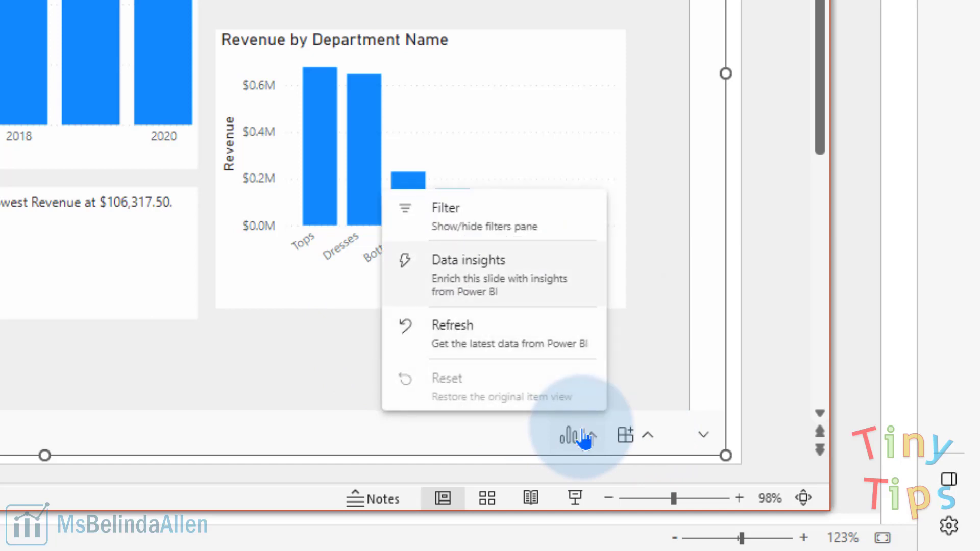
click(296, 371)
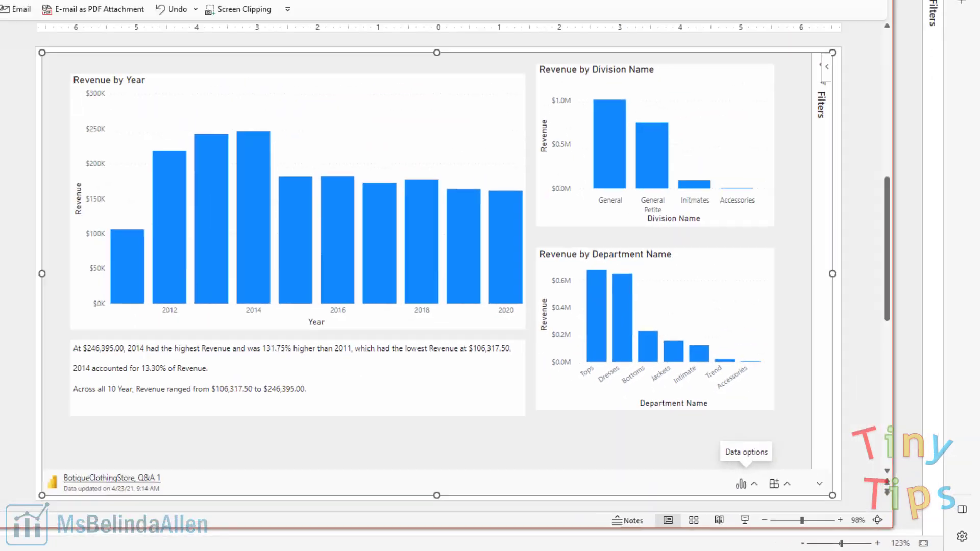
Step: Select slide 3, then open the report's Insights 1 page in Power BI
click(124, 300)
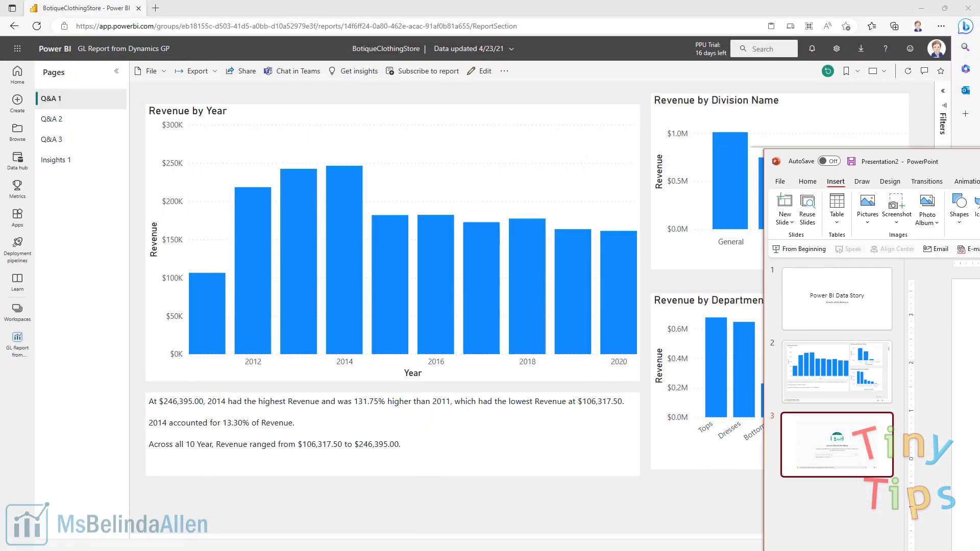
click(485, 150)
click(51, 163)
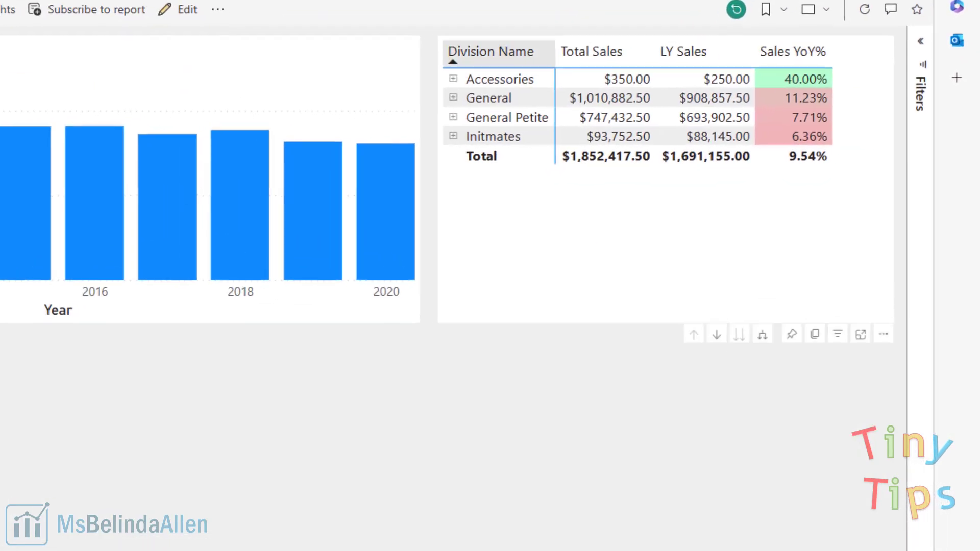
click(699, 192)
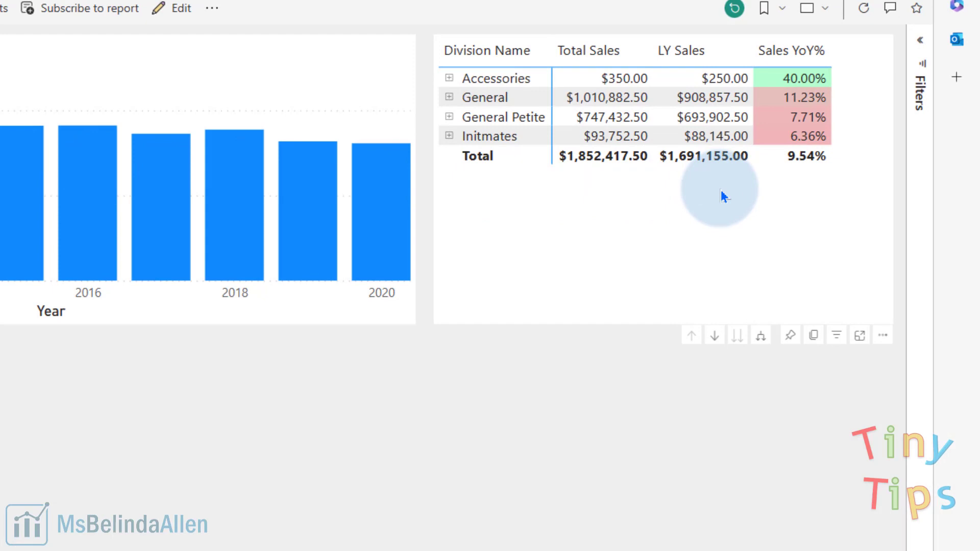
Step: Copy a Link to selection for the division sales matrix via More options > Share
click(884, 337)
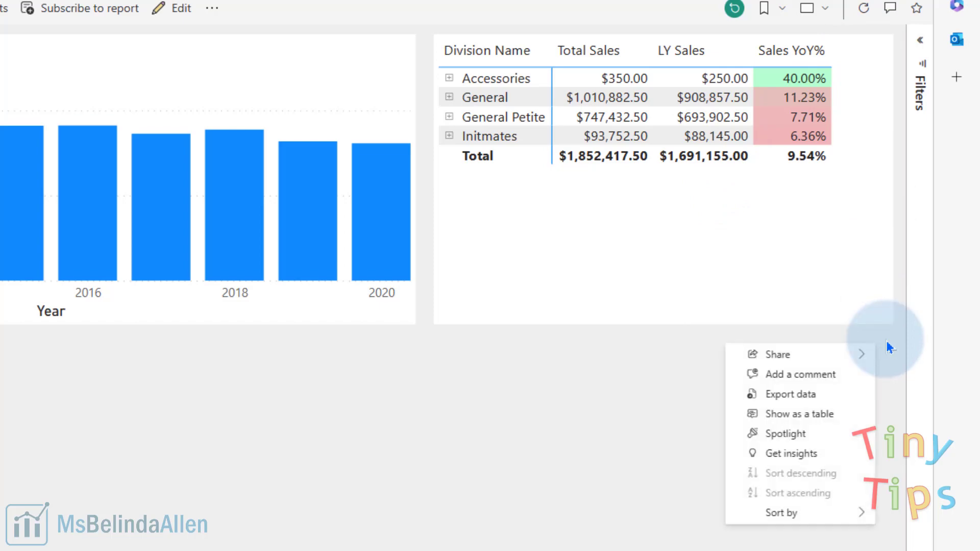
mouse_move(830, 364)
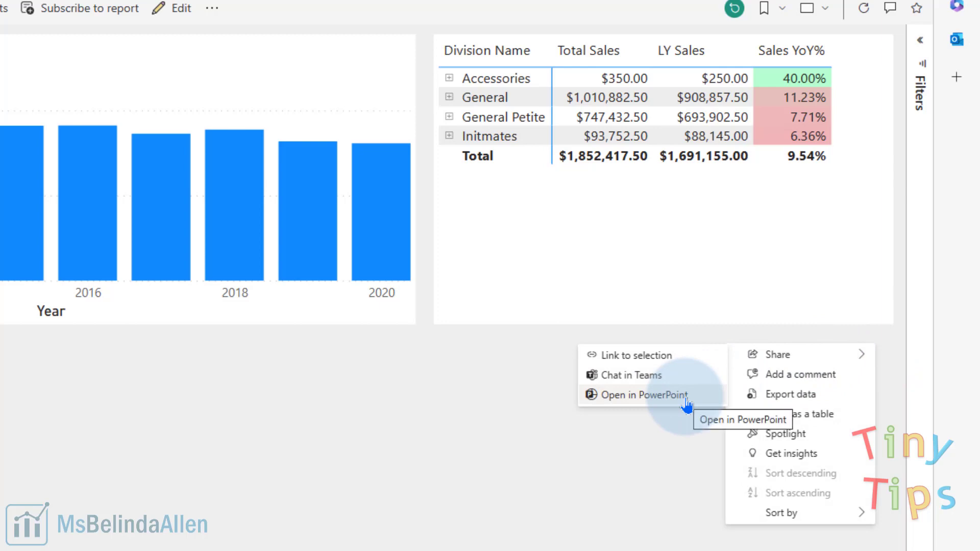
key(Up)
key(Up)
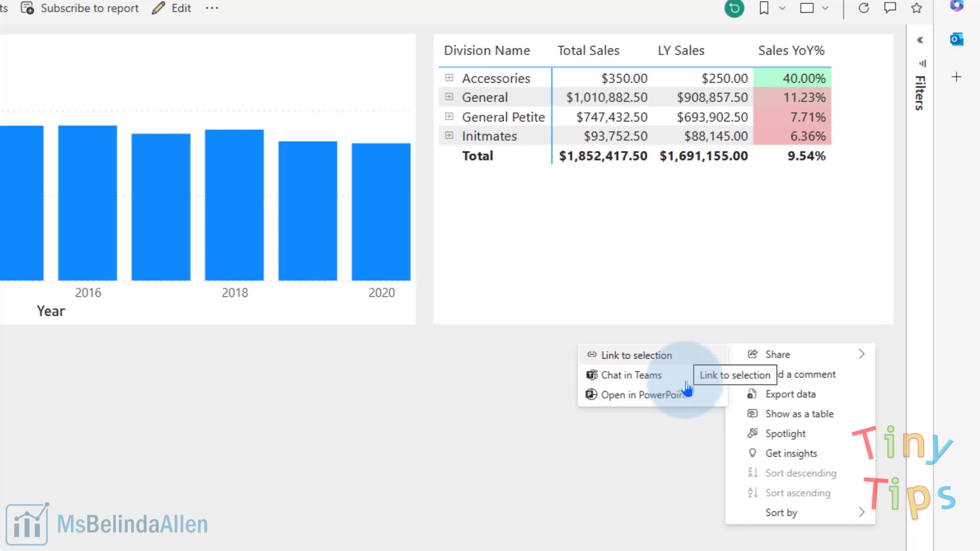
click(686, 357)
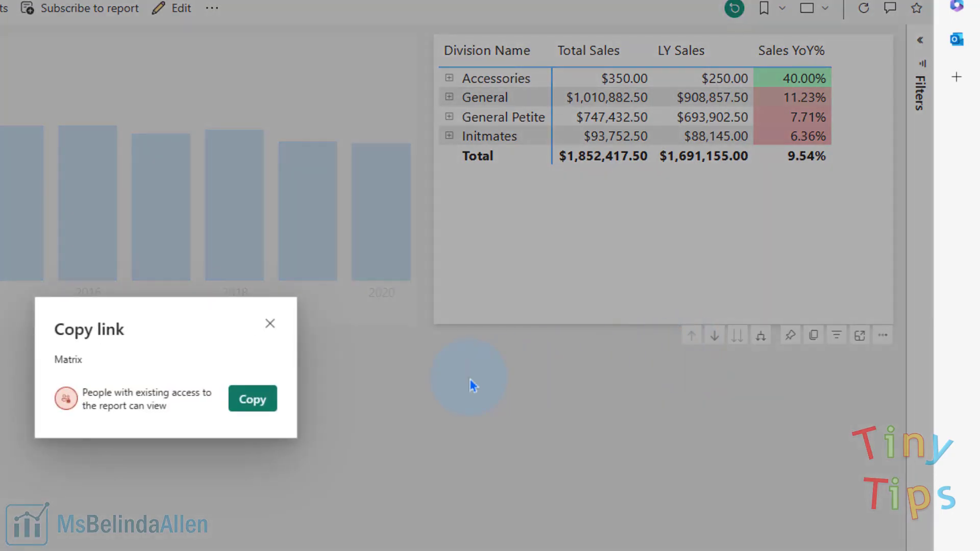
click(252, 399)
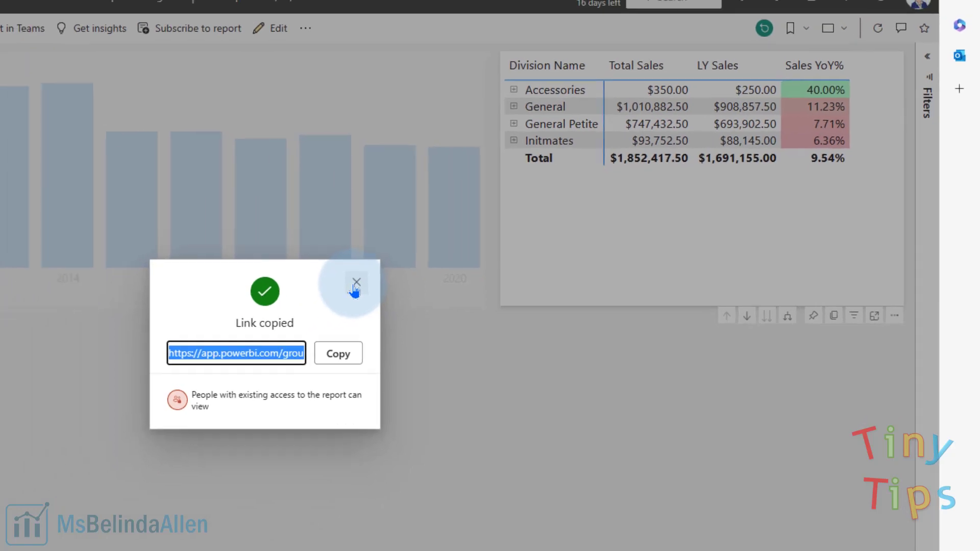
click(270, 297)
Step: Paste the copied matrix link into slide 3's Power BI add-in and insert it
key(alt+Tab)
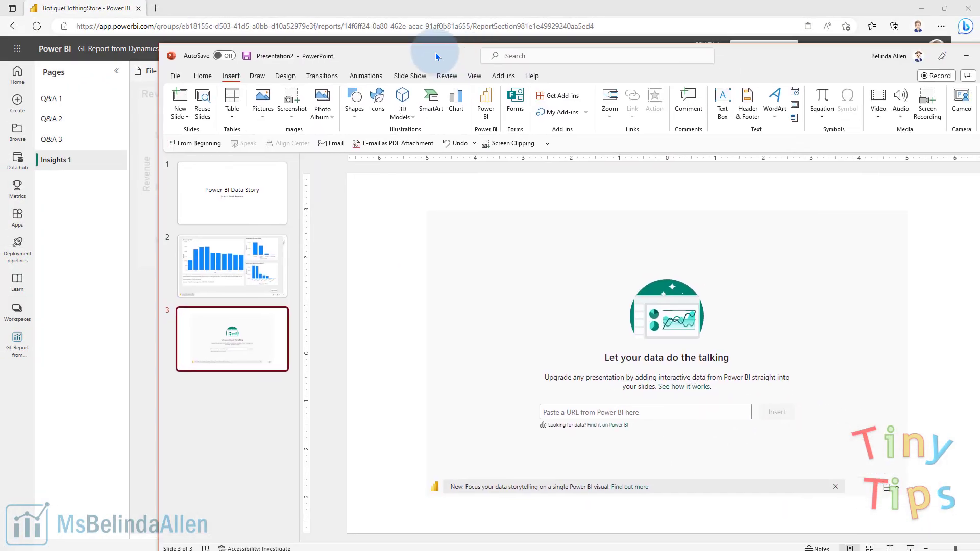
click(479, 401)
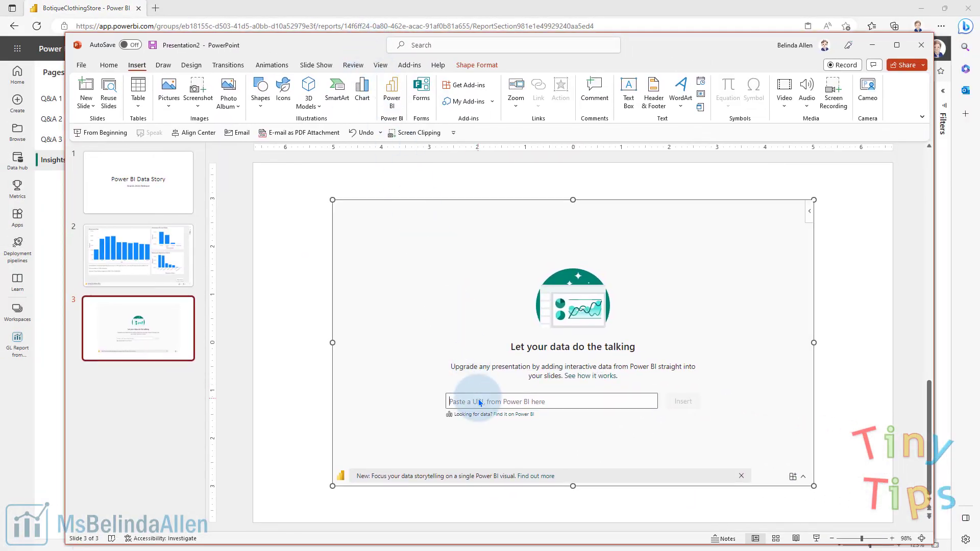
key(ctrl+v)
key(Return)
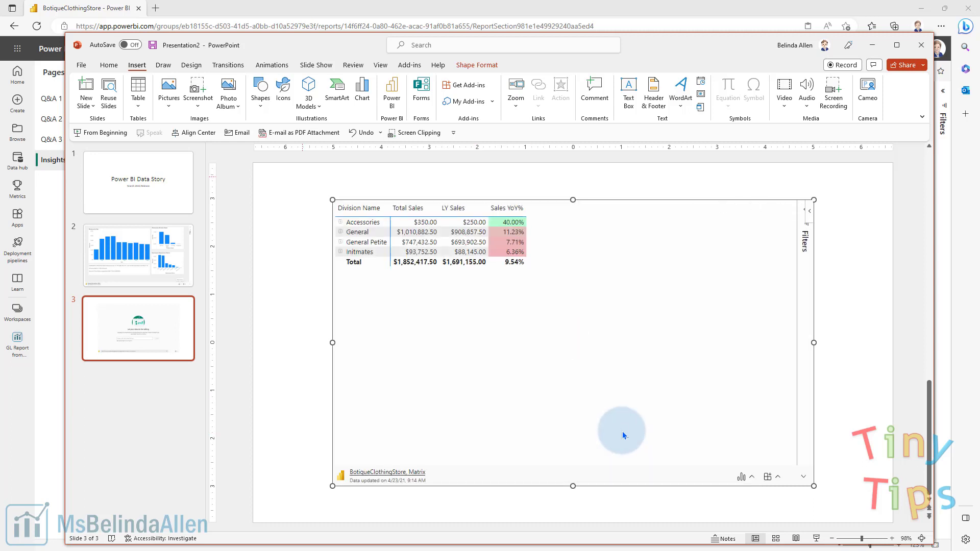
Step: Expand and collapse the General and Dresses rows, then expand all one level and drill up
click(341, 232)
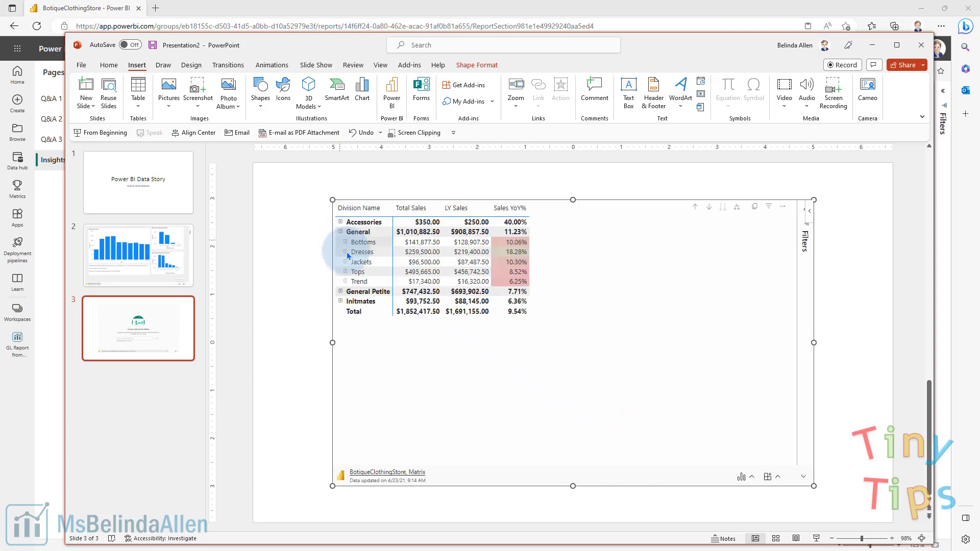
click(347, 252)
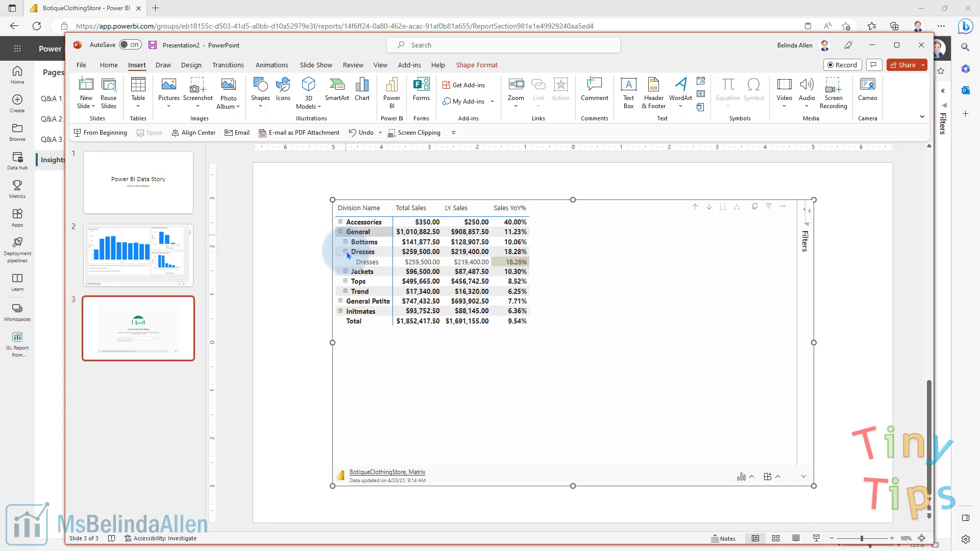
click(341, 232)
click(596, 259)
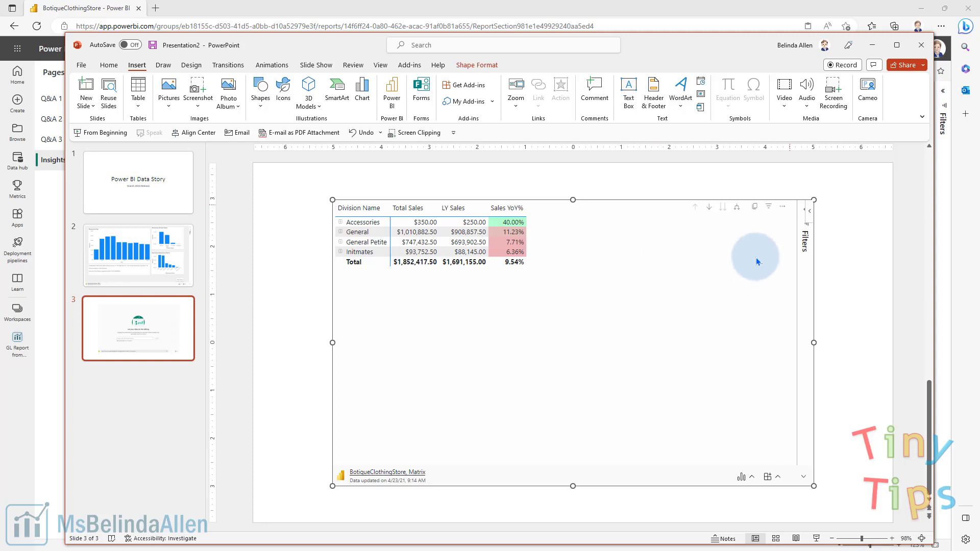
click(738, 207)
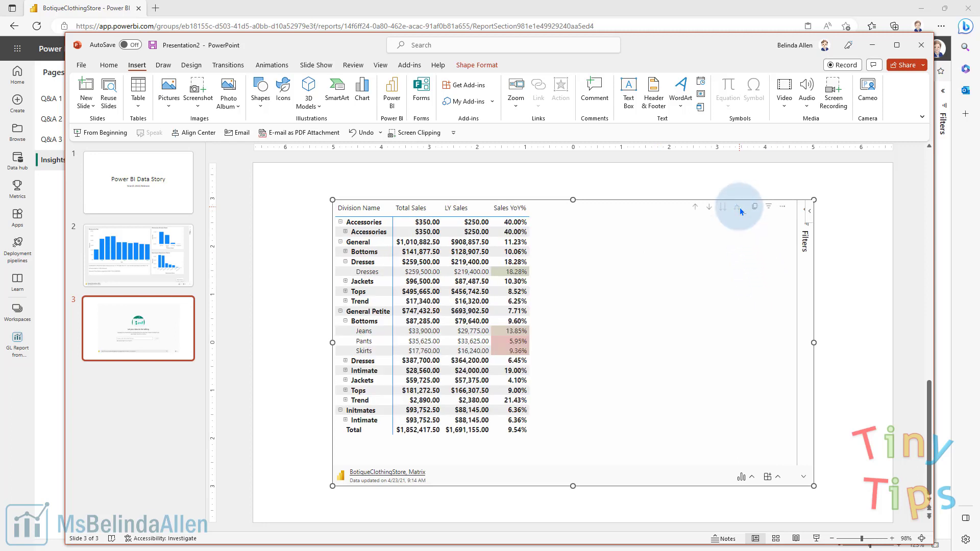
click(696, 208)
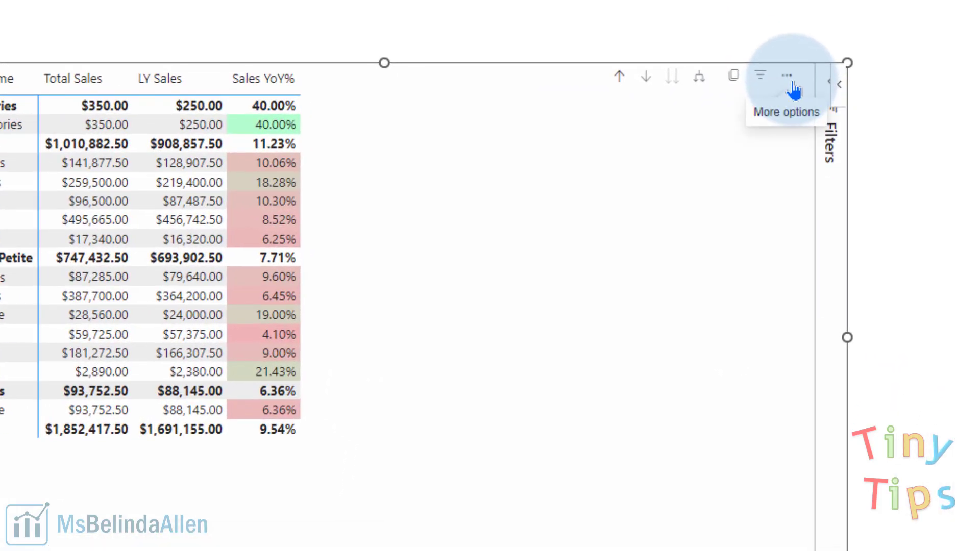
Step: Run Get insights on the embedded matrix visual, which reports no insights found
click(789, 78)
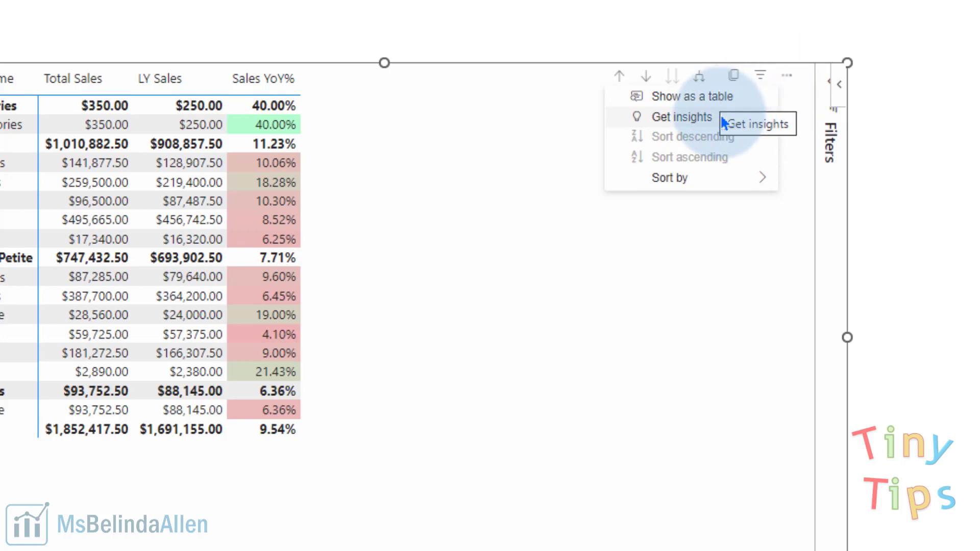
click(684, 125)
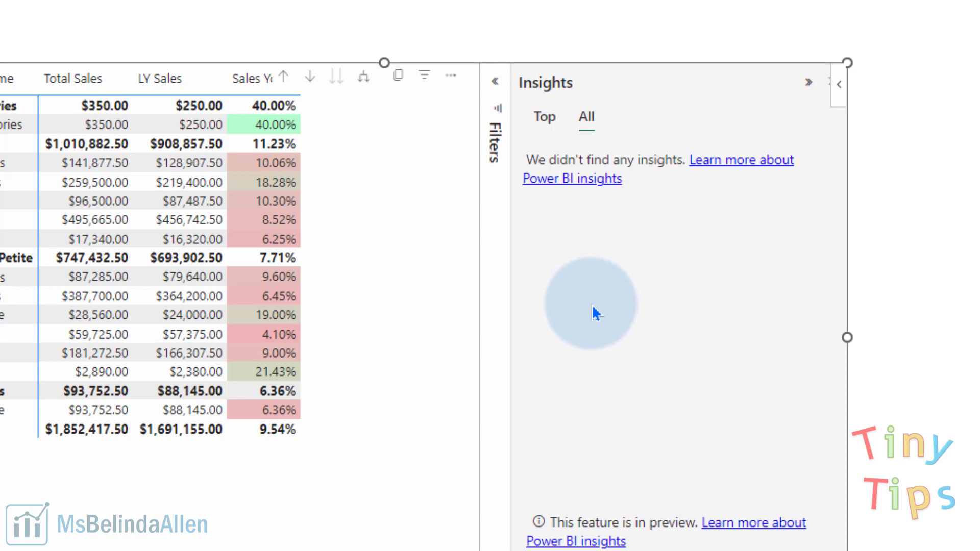
Step: Delete the embedded matrix and add a new Microsoft Power BI add-in to slide 3
right_click(837, 97)
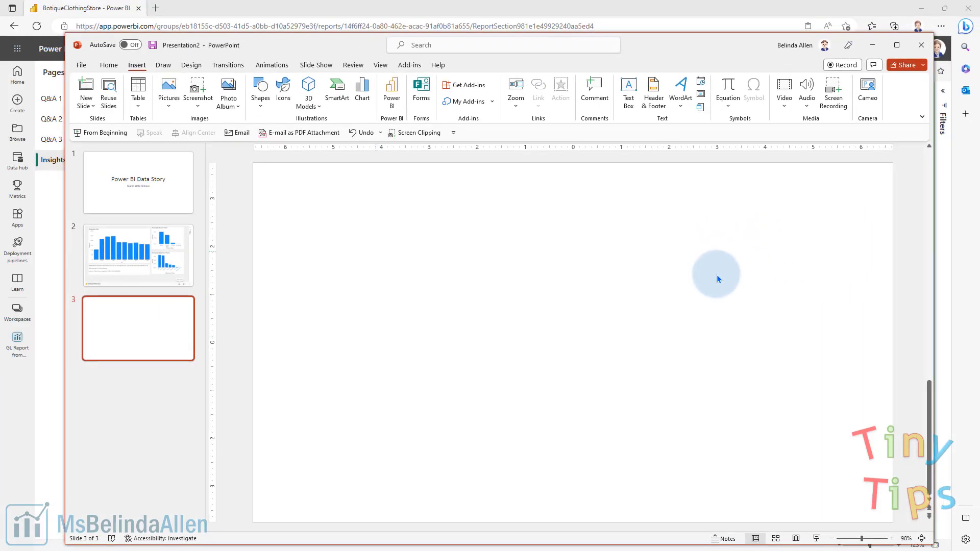
click(477, 102)
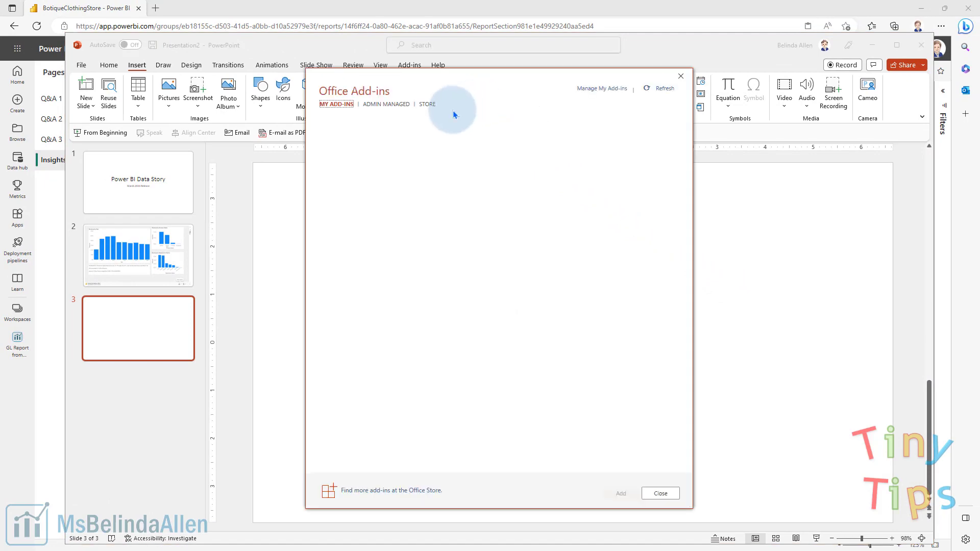
click(370, 136)
click(618, 493)
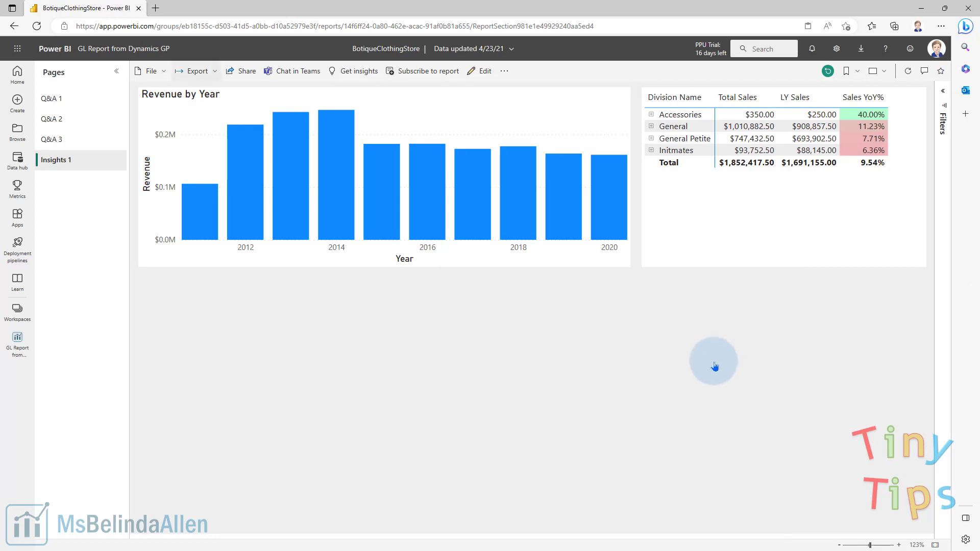
Step: Copy a shareable link to the Insights 1 report page and return to PowerPoint
click(244, 71)
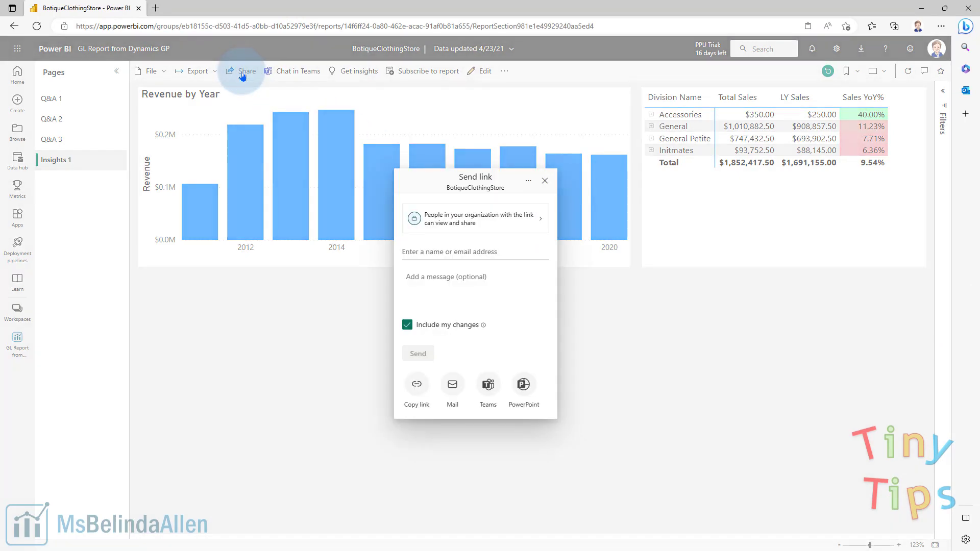
click(416, 384)
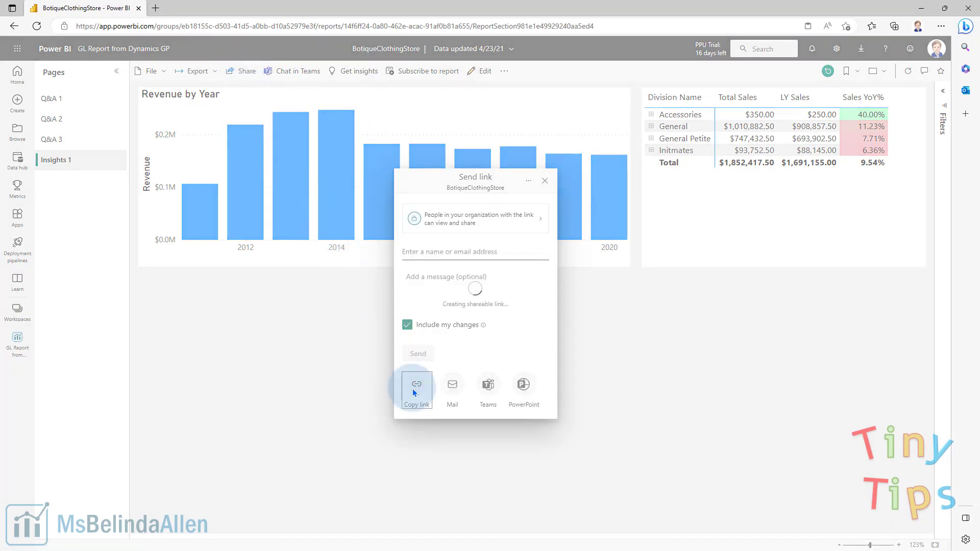
click(523, 303)
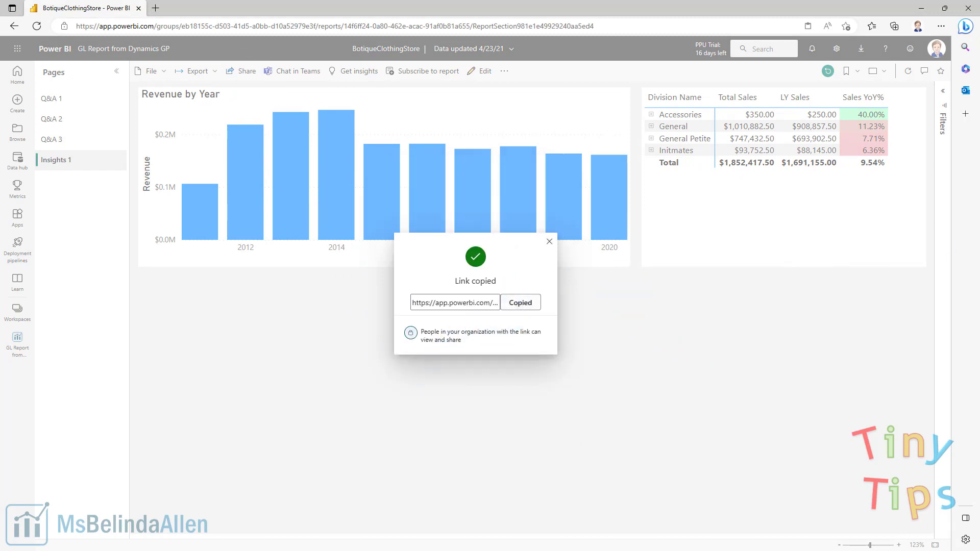
key(alt+Tab)
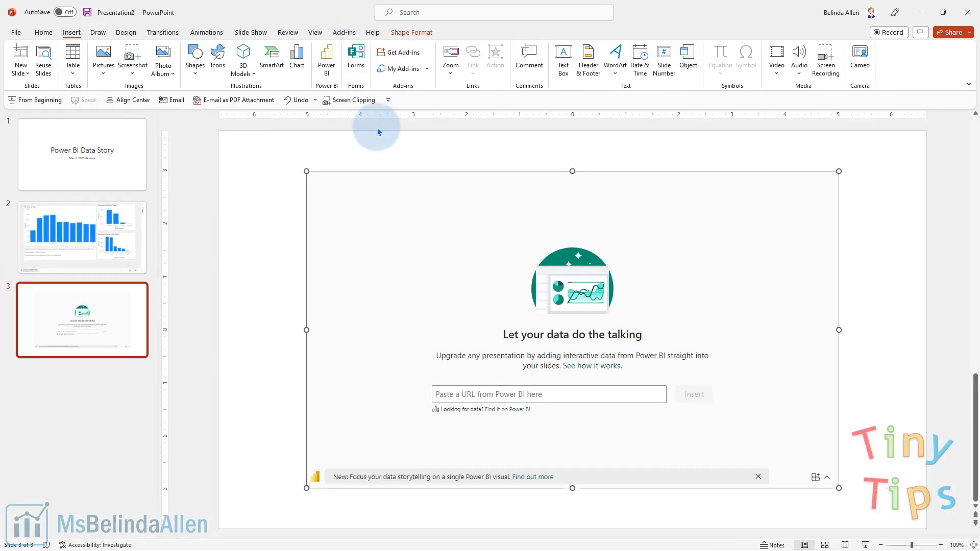
Step: Paste the Insights 1 report link into the add-in and insert the report page
click(459, 395)
key(ctrl+v)
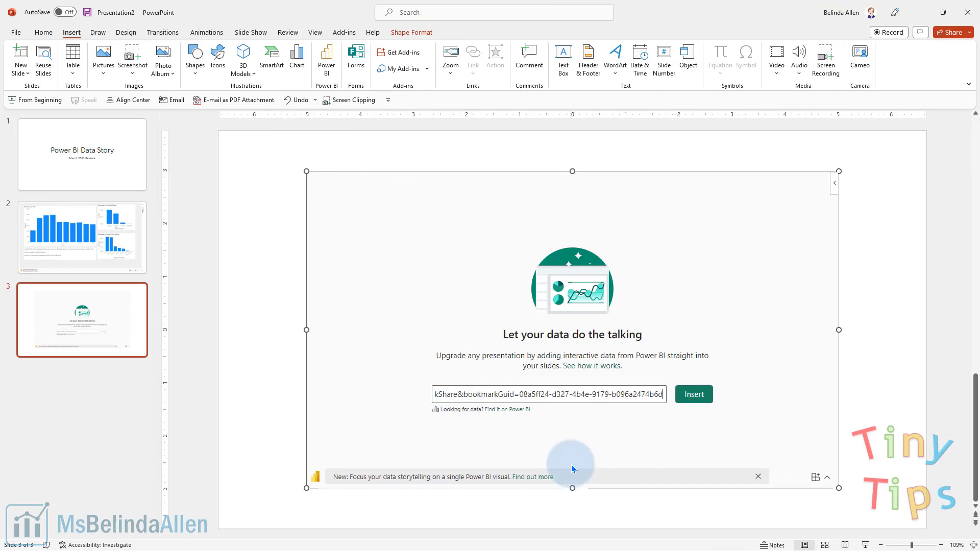
click(694, 394)
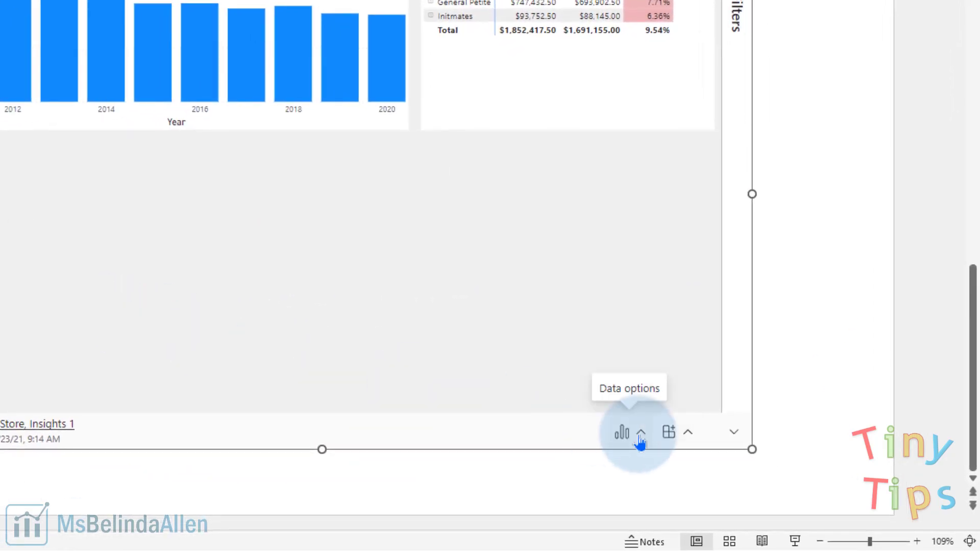
Step: Generate data insights for the report and paste the revenue insight text onto the slide
click(769, 478)
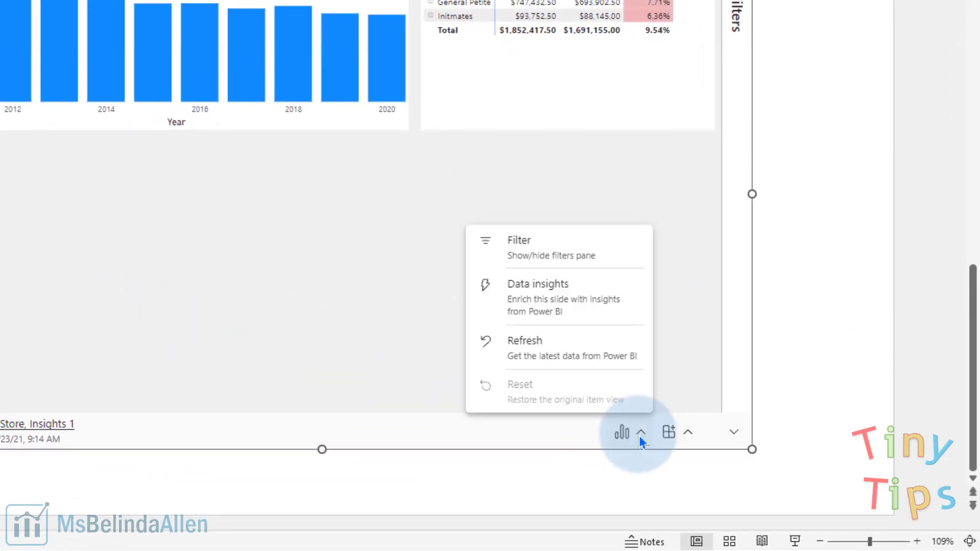
click(578, 300)
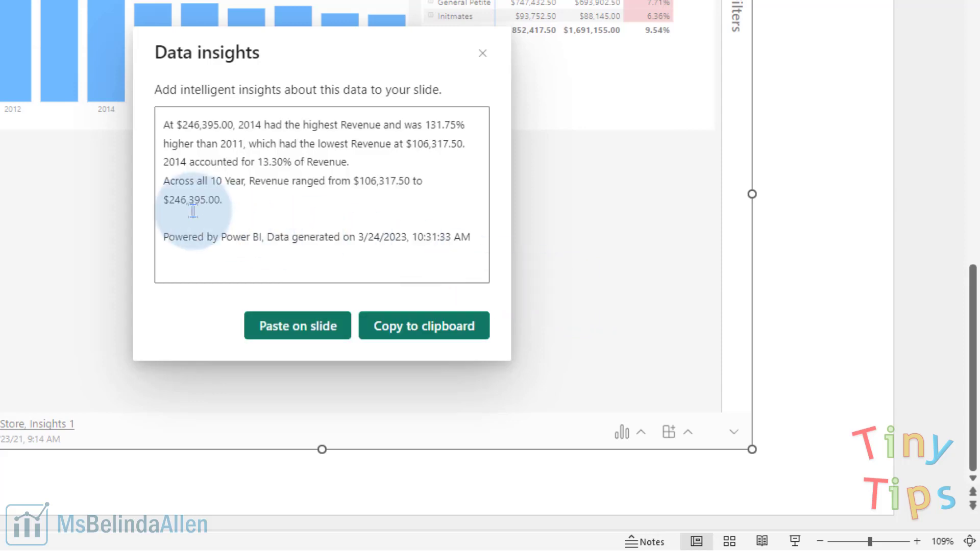
click(317, 332)
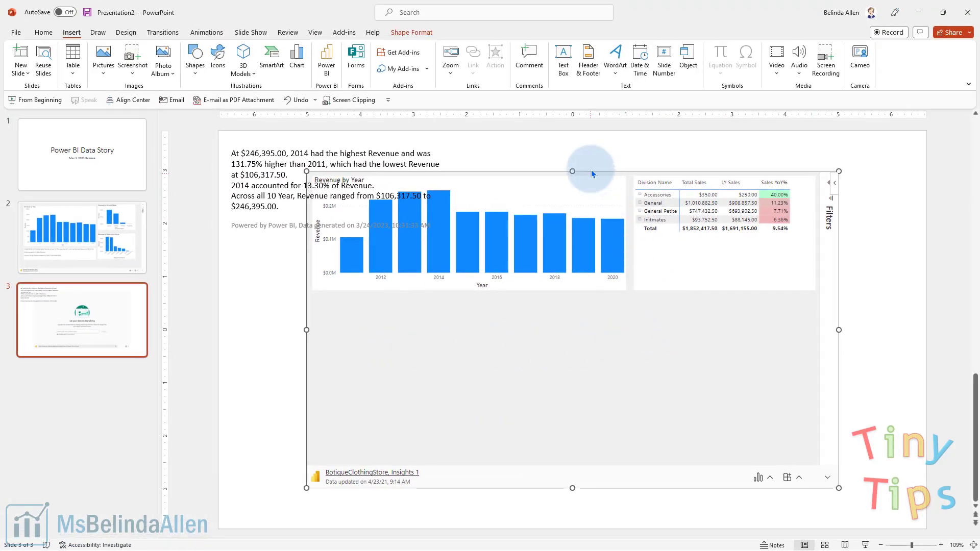
Step: Move the report up-right and shrink it, then narrow the insight text box into a left column
drag(591, 168, 667, 145)
drag(383, 462, 429, 443)
click(335, 218)
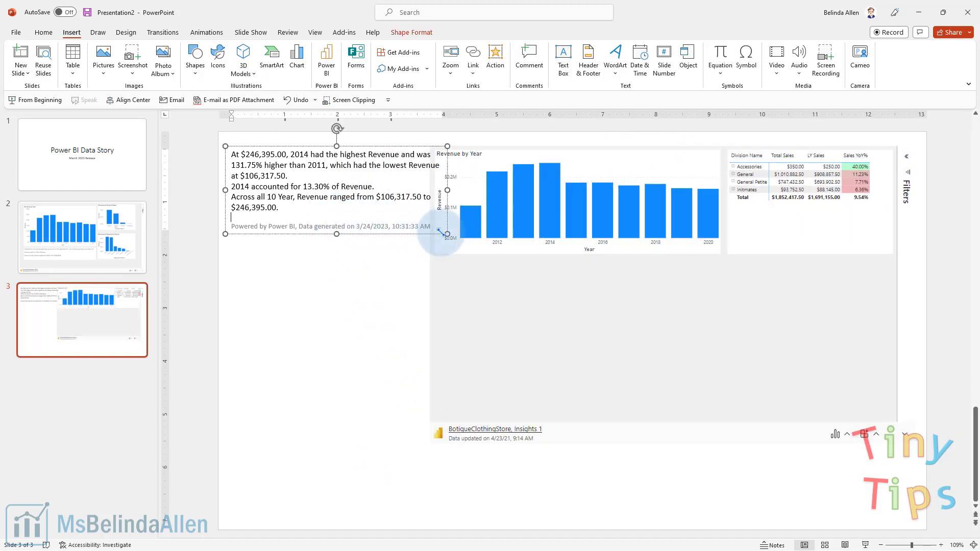
drag(443, 228, 375, 393)
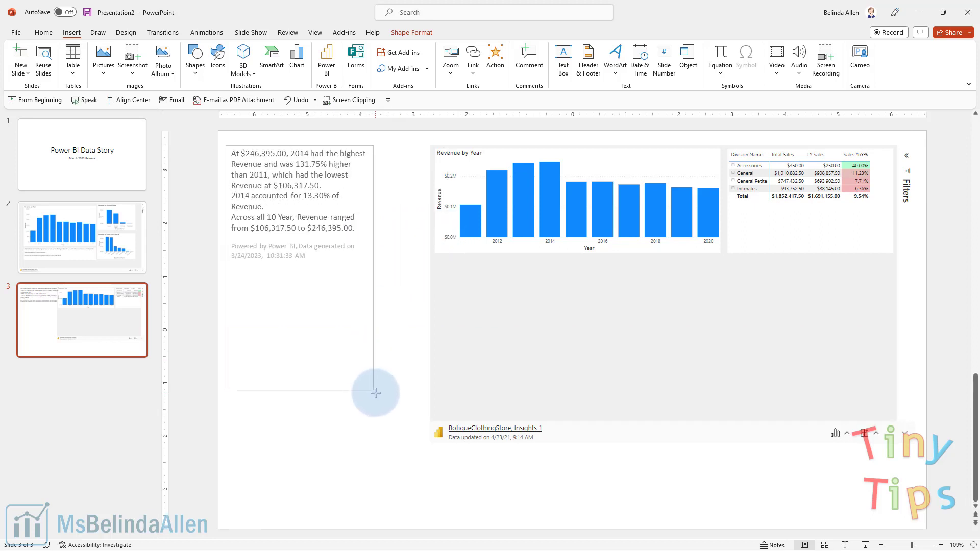
Step: Add blank lines after the first sentence and before the range sentence of the insight text
click(313, 186)
key(Return)
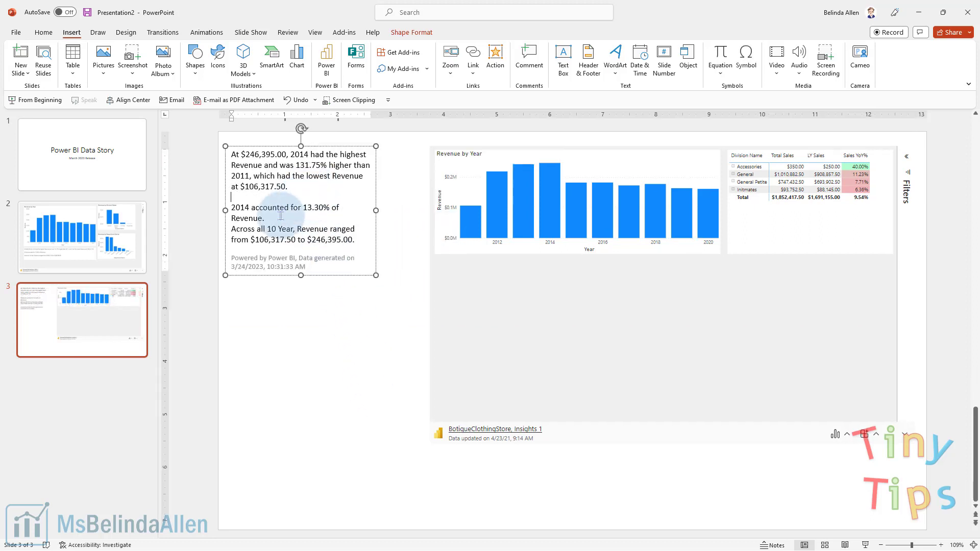
click(280, 216)
key(Return)
click(356, 412)
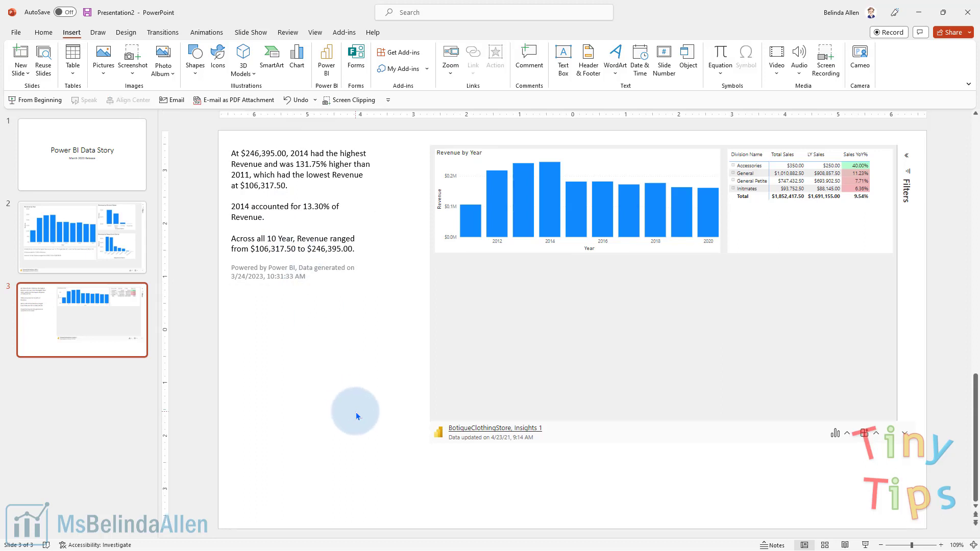
click(626, 217)
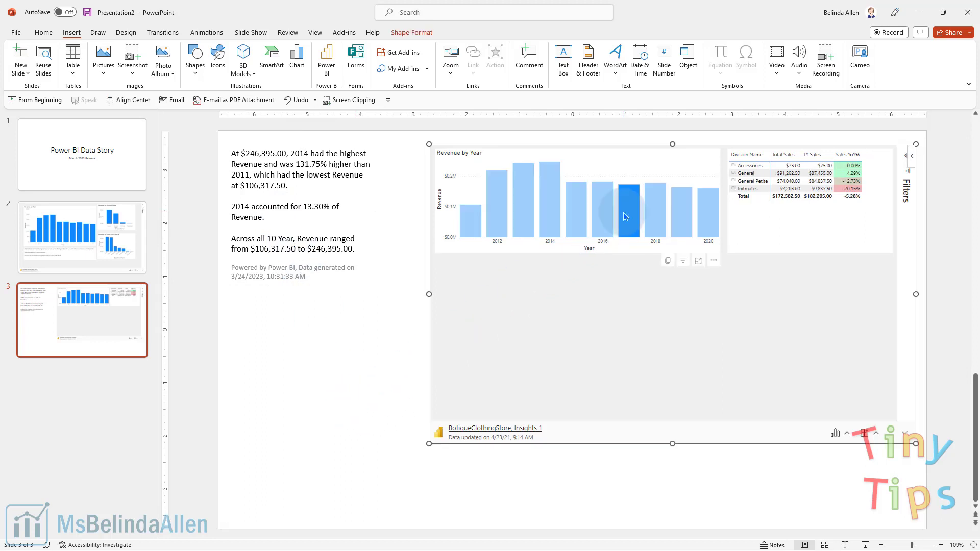
click(625, 216)
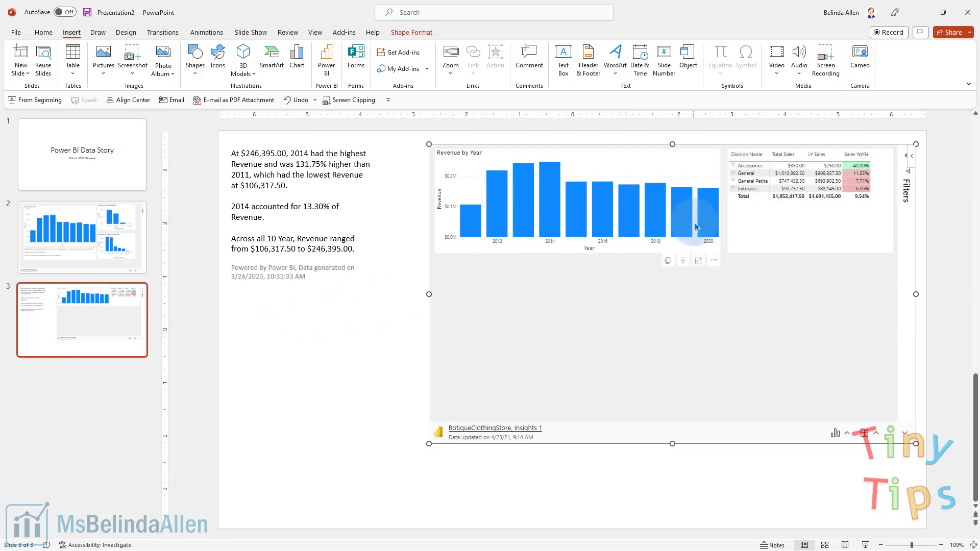
click(291, 172)
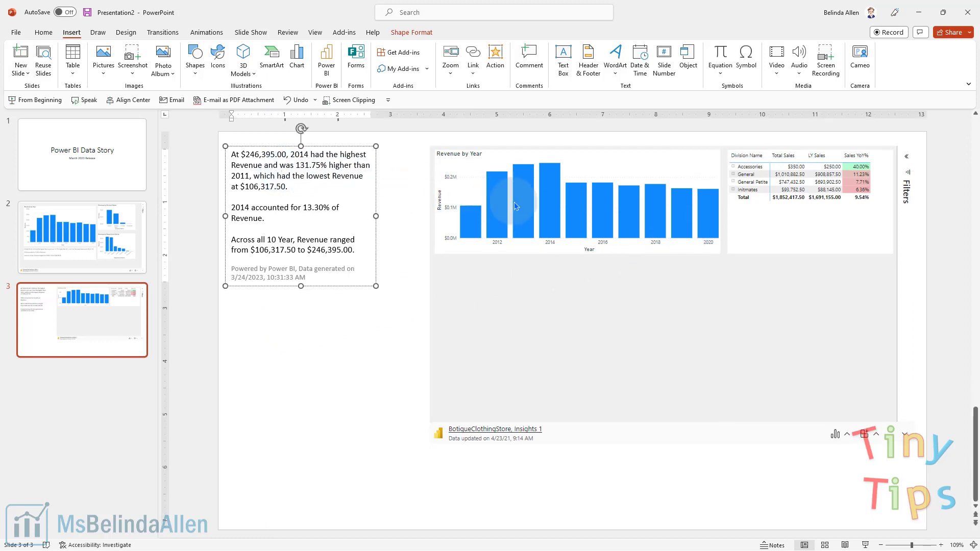
click(637, 222)
click(641, 227)
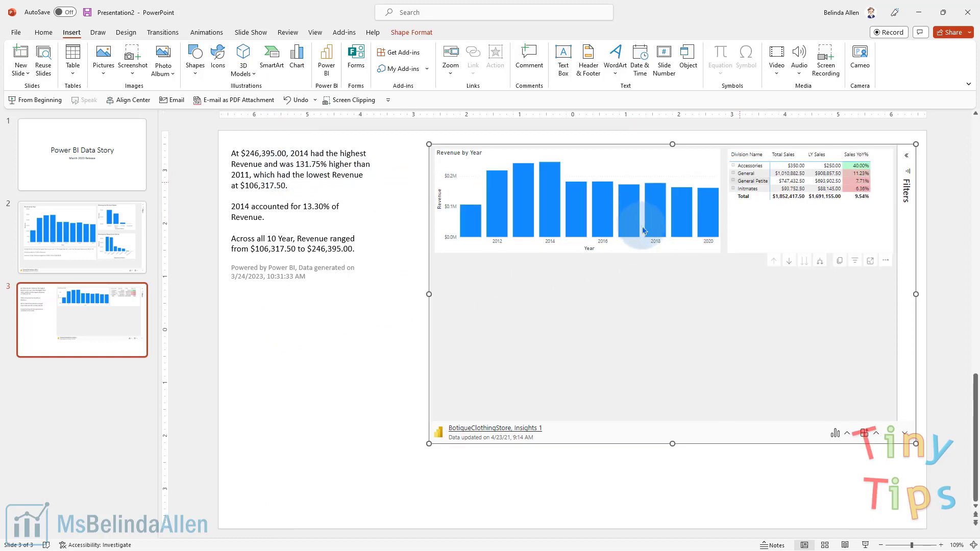
mouse_move(651, 238)
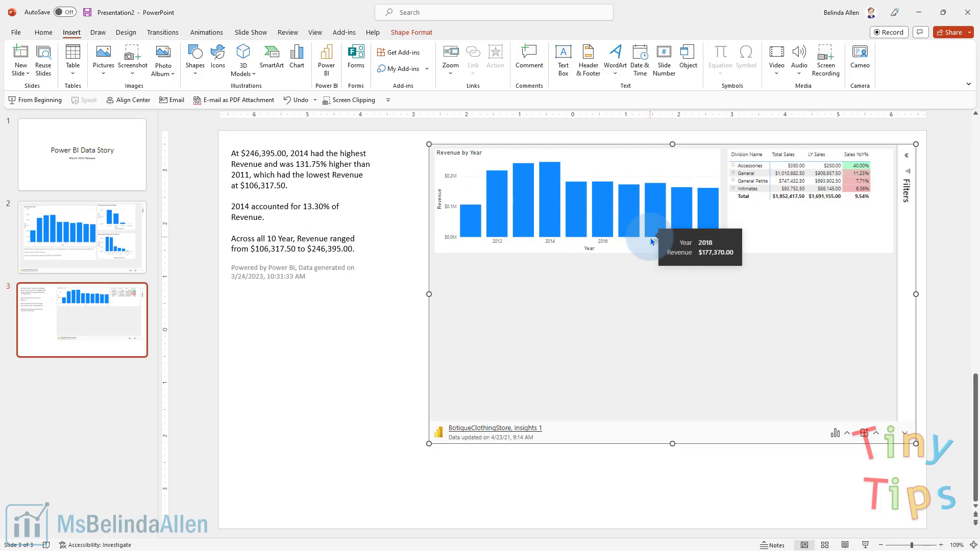